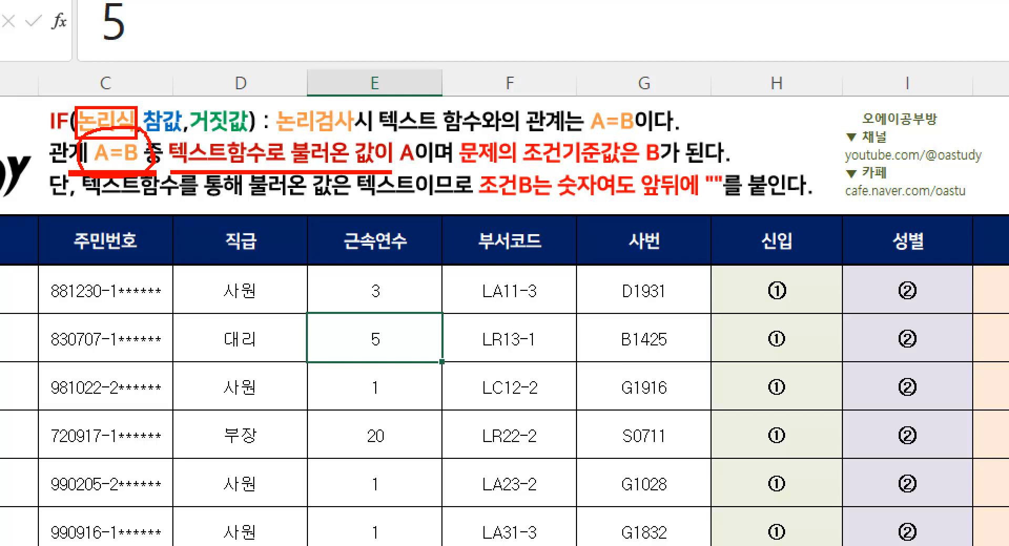
- Review the three task descriptions for 신입, 성별 and 상여금, including their functions and true and false values
mouse_move(660, 120)
mouse_down()
mouse_move(596, 148)
mouse_move(657, 149)
mouse_up()
key(Escape)
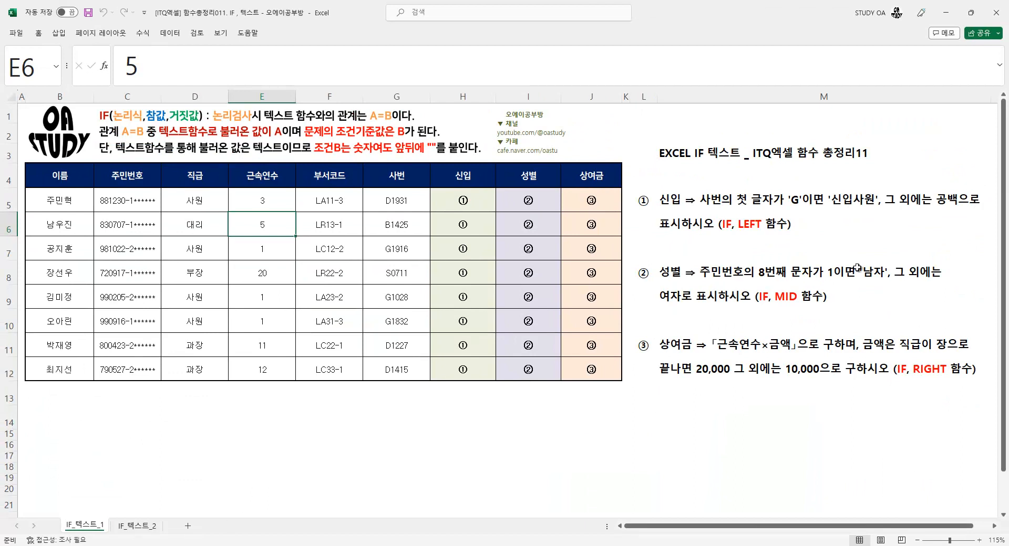
key(ctrl+1)
click(882, 245)
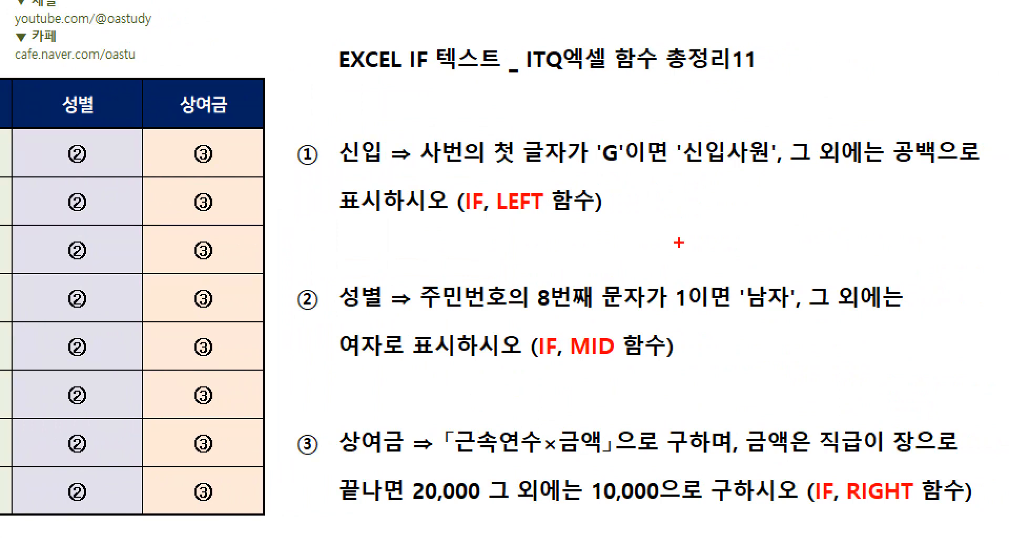
drag(442, 220, 519, 228)
drag(685, 124, 756, 121)
mouse_move(893, 124)
mouse_down()
mouse_move(926, 148)
mouse_move(936, 130)
mouse_up()
drag(757, 273, 802, 269)
drag(318, 321, 391, 309)
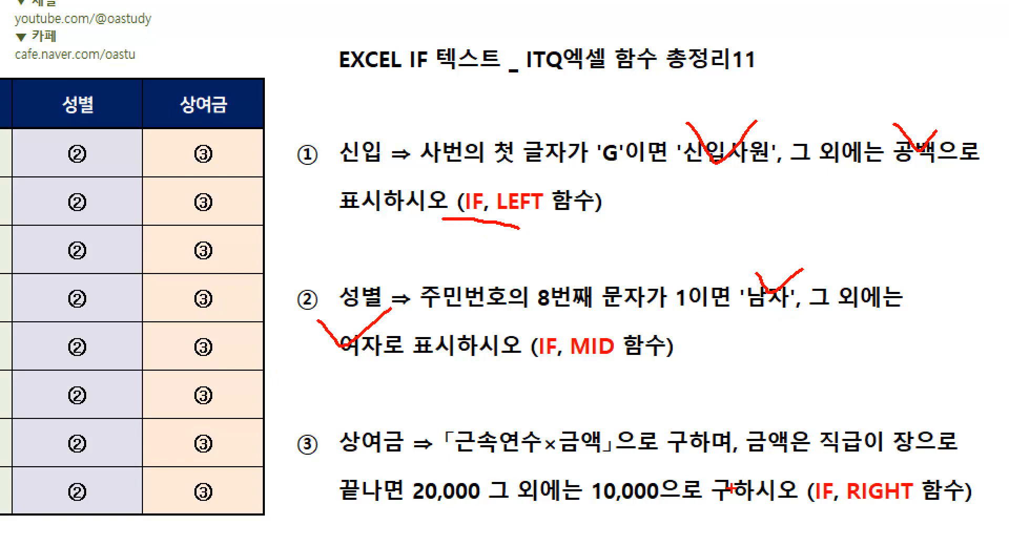
mouse_move(415, 478)
mouse_down()
mouse_move(445, 514)
mouse_move(486, 467)
mouse_up()
drag(594, 472, 647, 450)
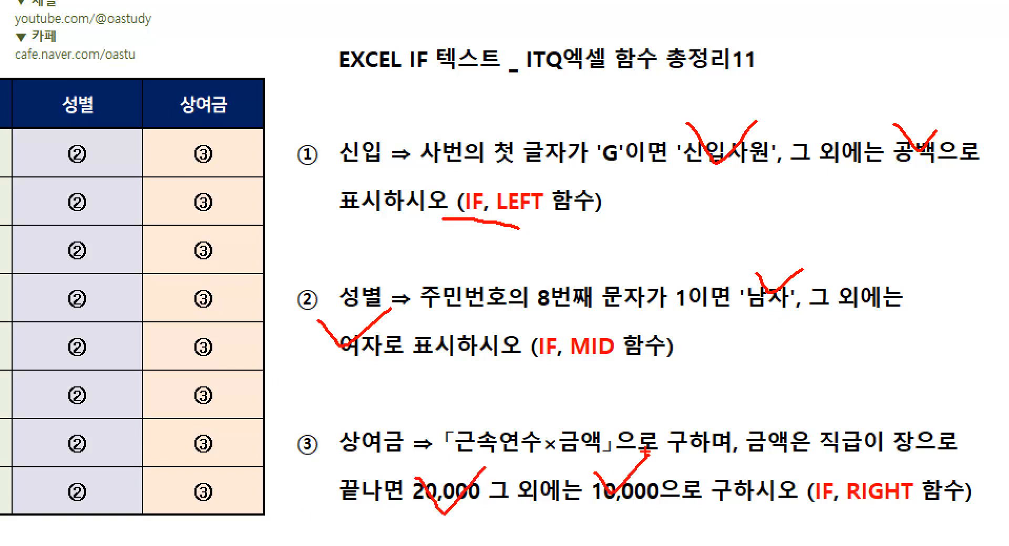
- Examine the first character of each 사번 value for the formula in H5
click(465, 199)
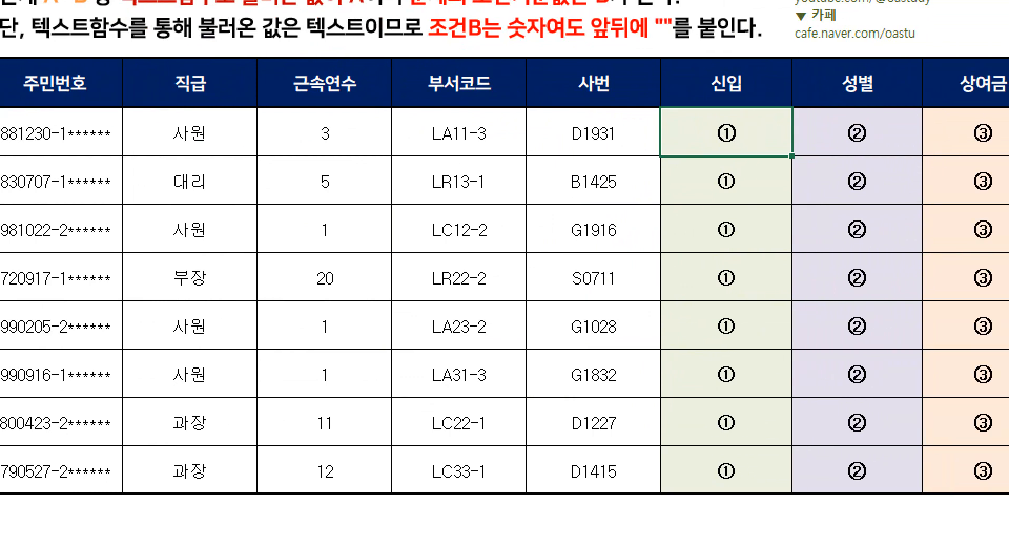
mouse_move(566, 113)
mouse_down()
mouse_move(566, 393)
mouse_move(590, 113)
mouse_up()
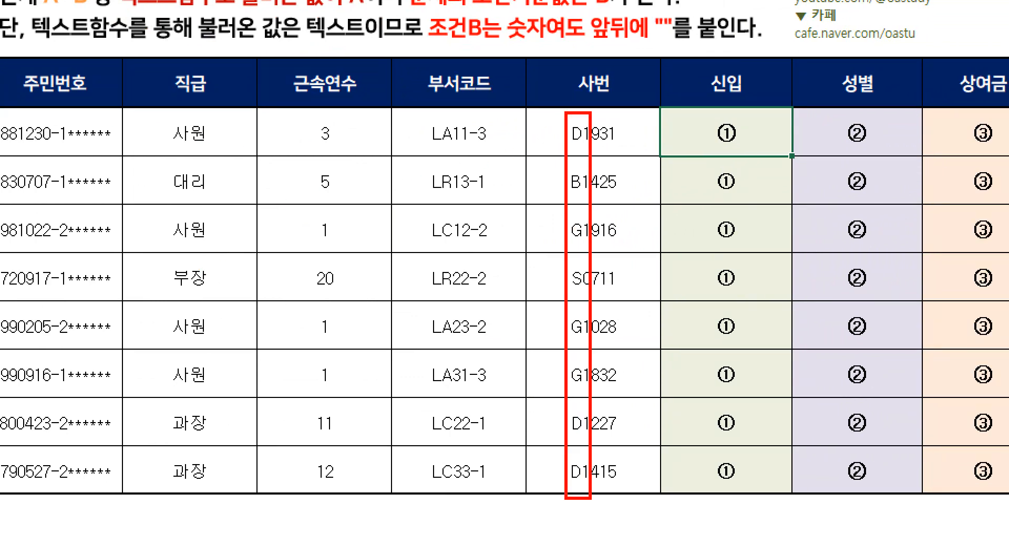
drag(575, 152, 670, 83)
key(Escape)
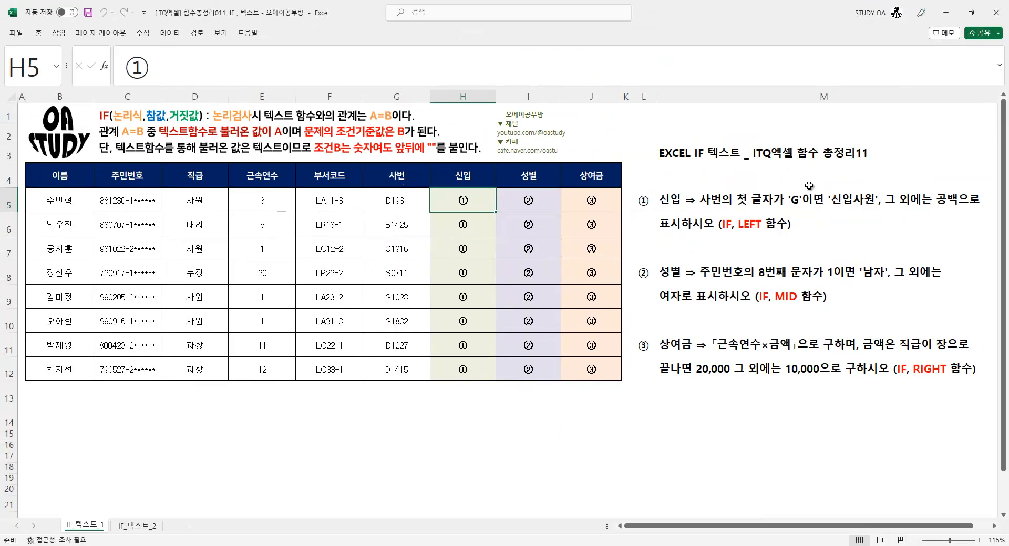
- Switch to Notepad, place it beside the employee table and write the condition 사번의 첫 글자가 G이면
key(alt+Tab)
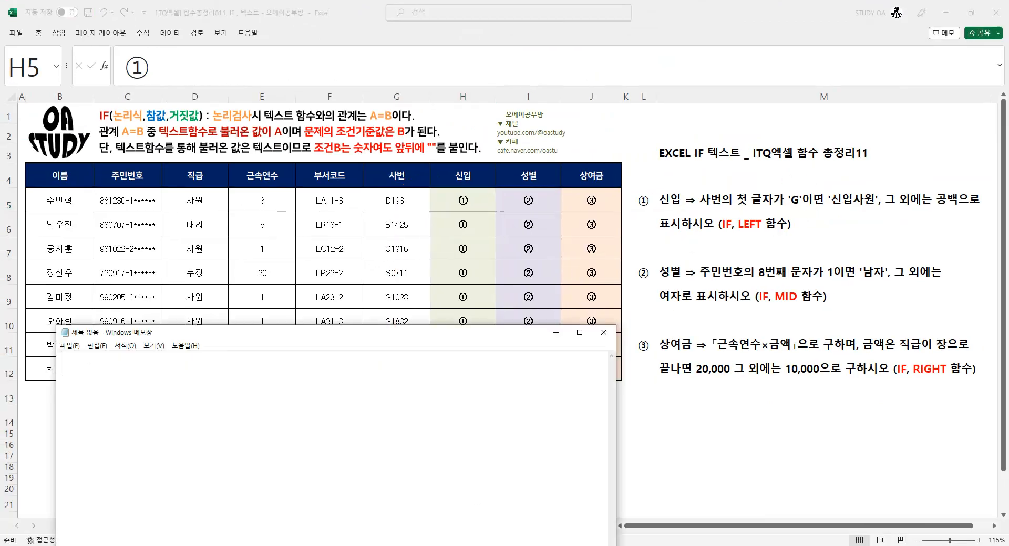
drag(223, 335, 468, 318)
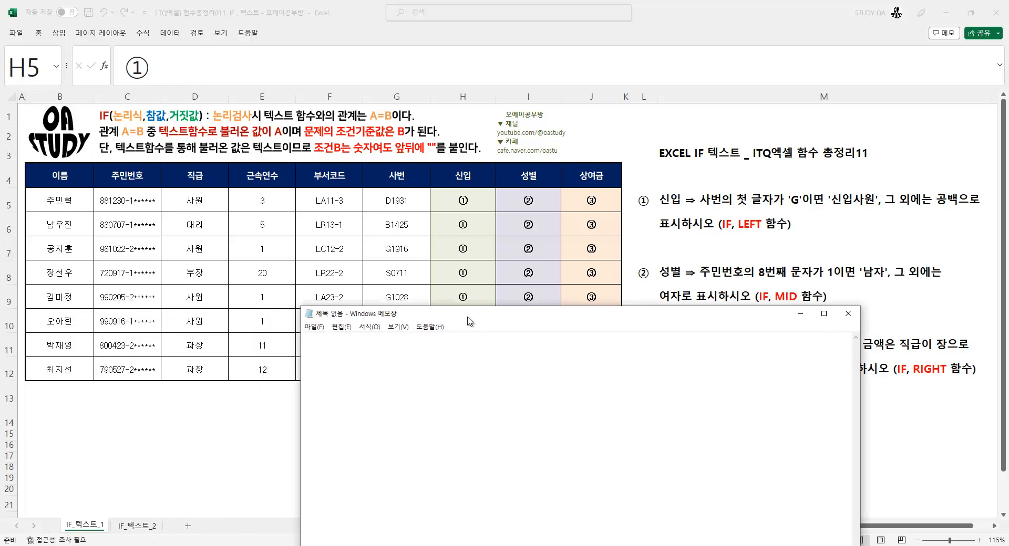
text(사번의 첫 글자)
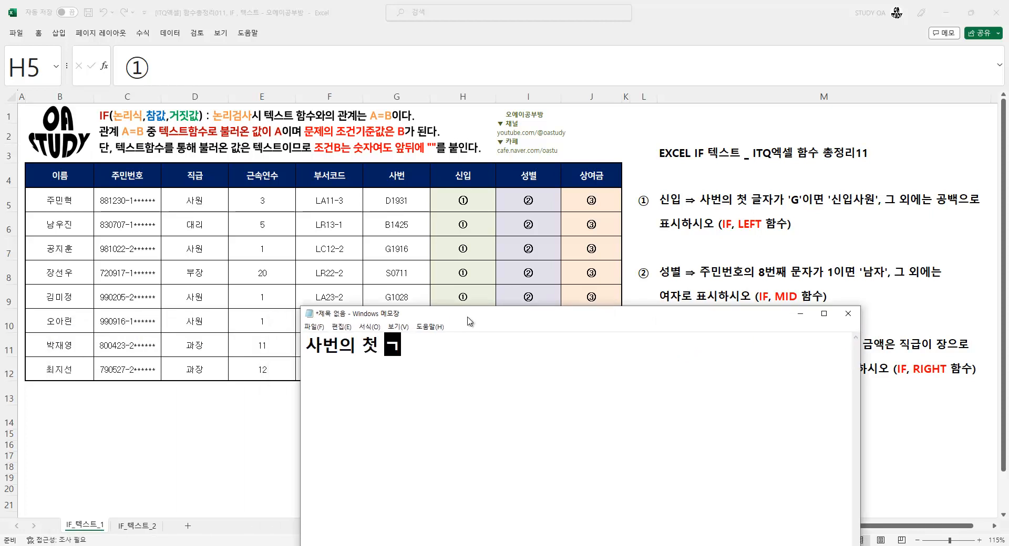
text(가 G이면)
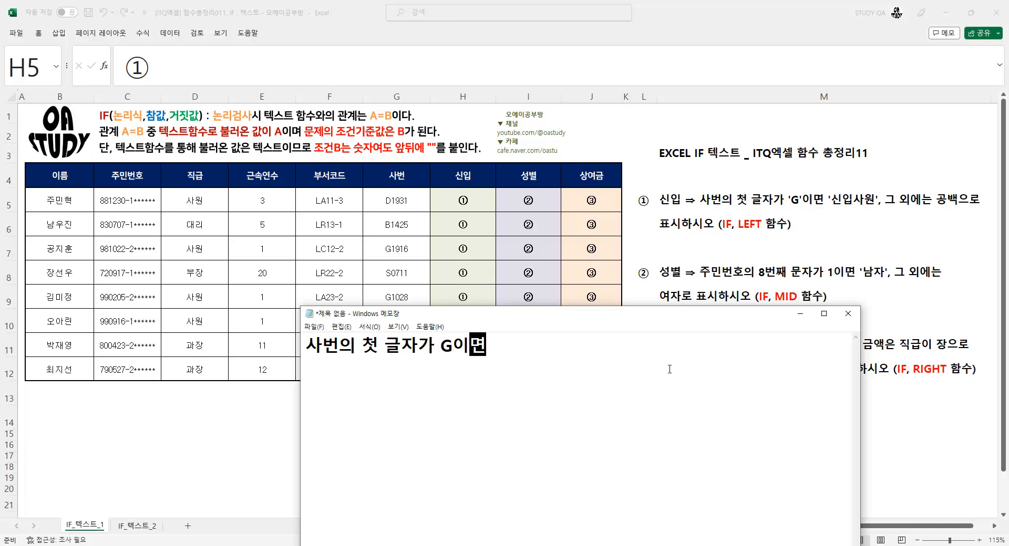
- Rewrite the note as the comparison 사번의 첫 글자="G", with the letter in double quotation marks
key(BackSpace)
key(BackSpace)
key(BackSpace)
key(BackSpace)
key(Left)
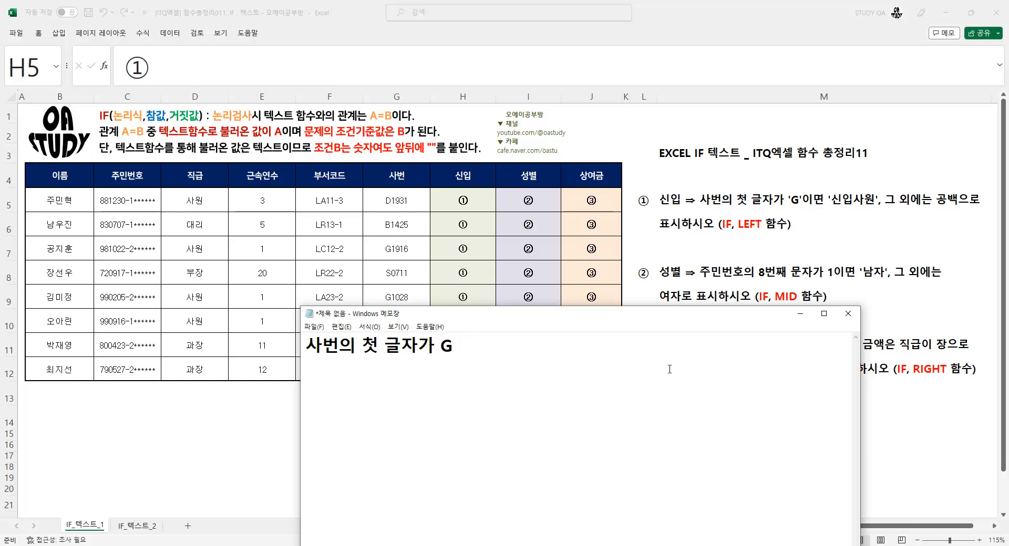
key(BackSpace)
key(BackSpace)
text(=)
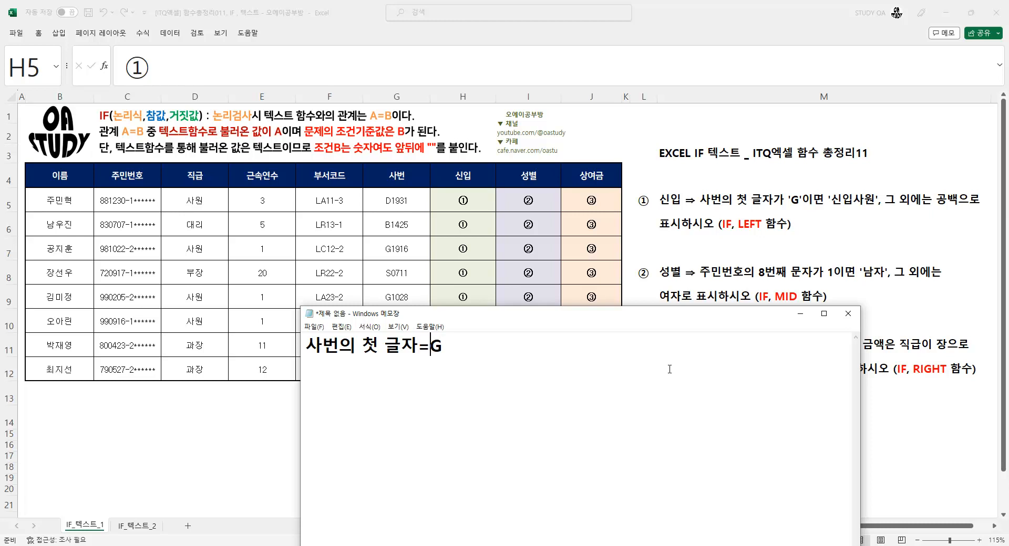
text(")
key(Right)
text(")
key(Left)
key(Left)
key(Left)
key(Left)
key(Left)
key(Left)
key(Left)
key(Right)
key(Right)
key(Right)
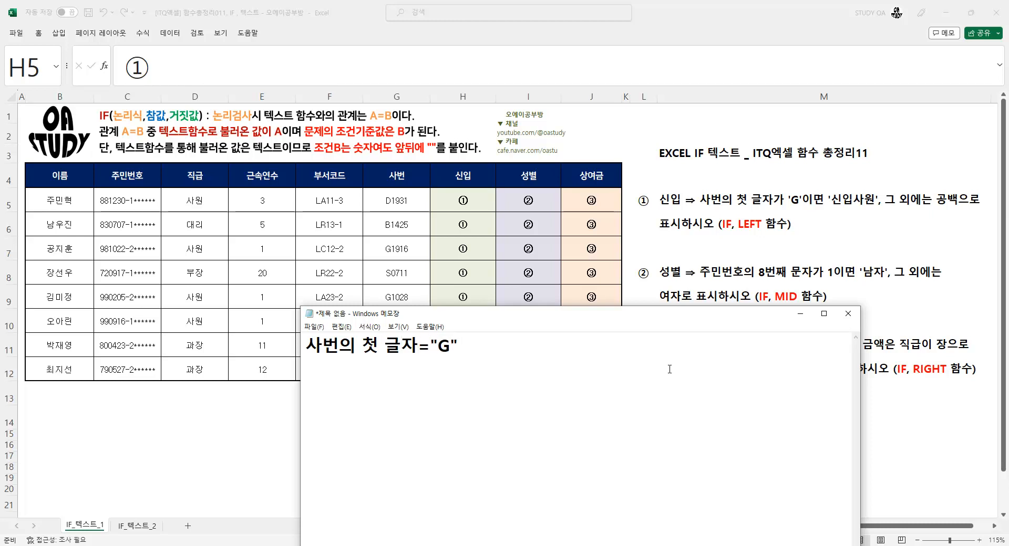
- Replace the words before the equals sign with LEFT(사번,1 in the note
key(BackSpace)
key(BackSpace)
key(BackSpace)
key(BackSpace)
key(BackSpace)
key(BackSpace)
key(BackSpace)
key(BackSpace)
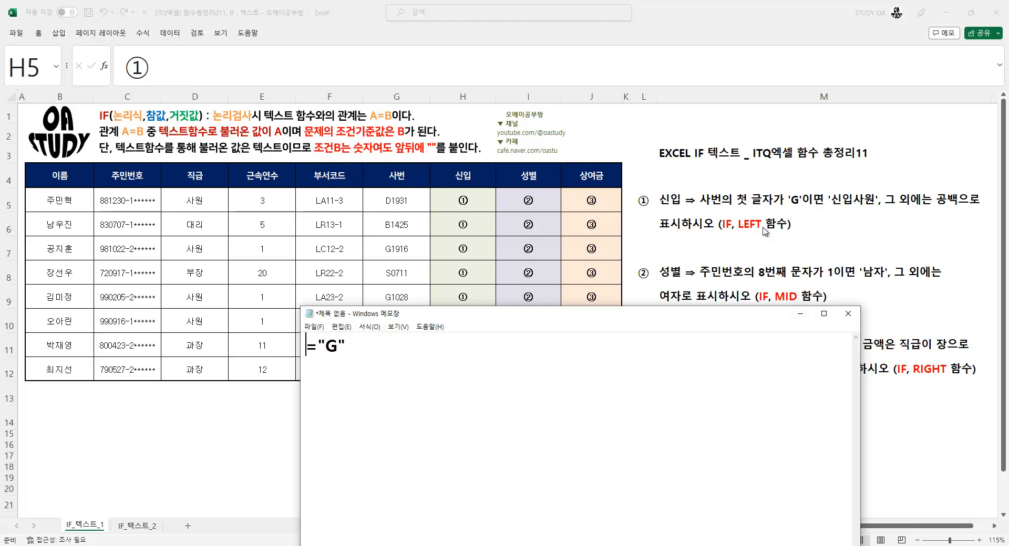
text(ㅣㄷ)
key(BackSpace)
key(BackSpace)
key(Hangul)
text(LEFT()
key(Hangul)
text(사번,)
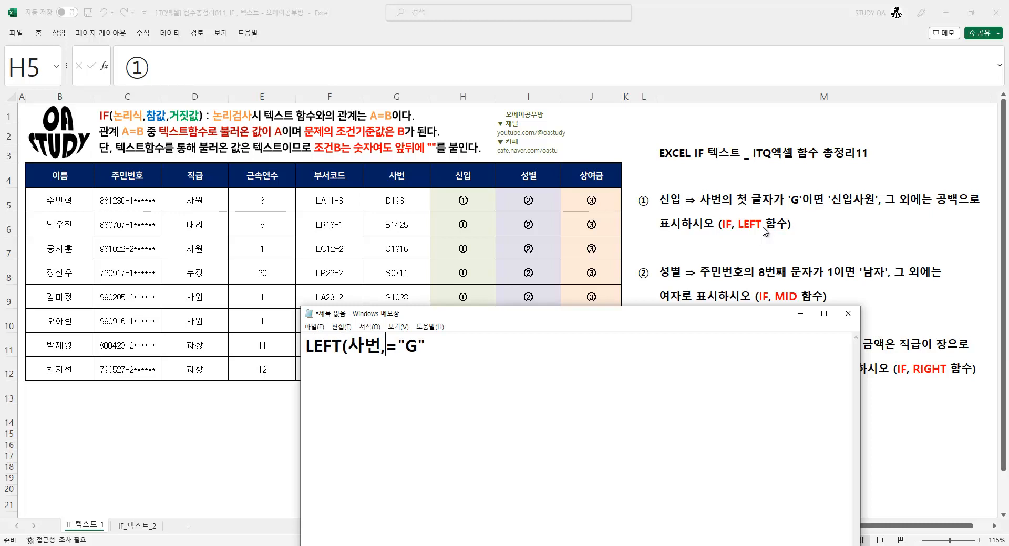
text(1)
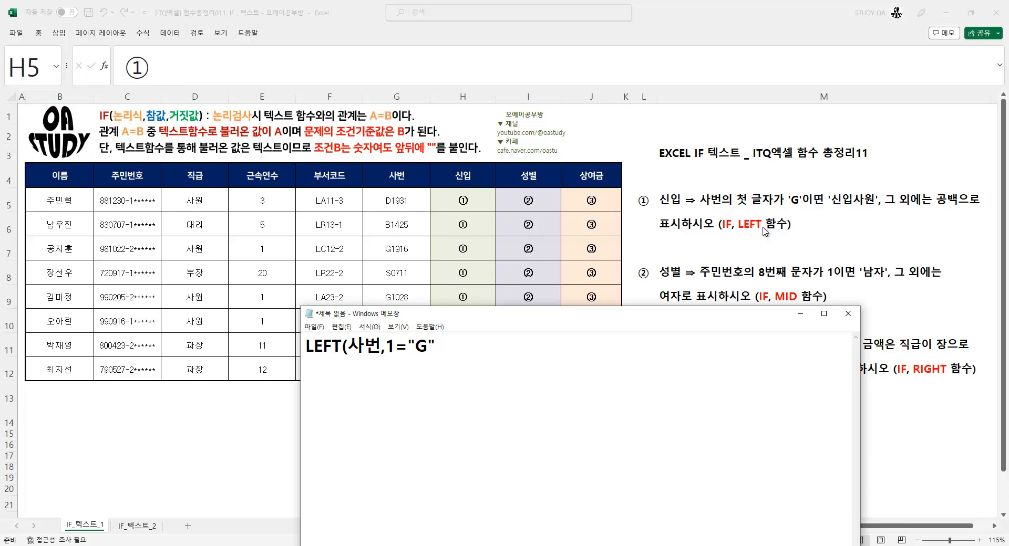
- Drop the character-count argument and close the parenthesis so the note reads LEFT(사번)="G", and select the whole note
key(BackSpace)
key(BackSpace)
text())
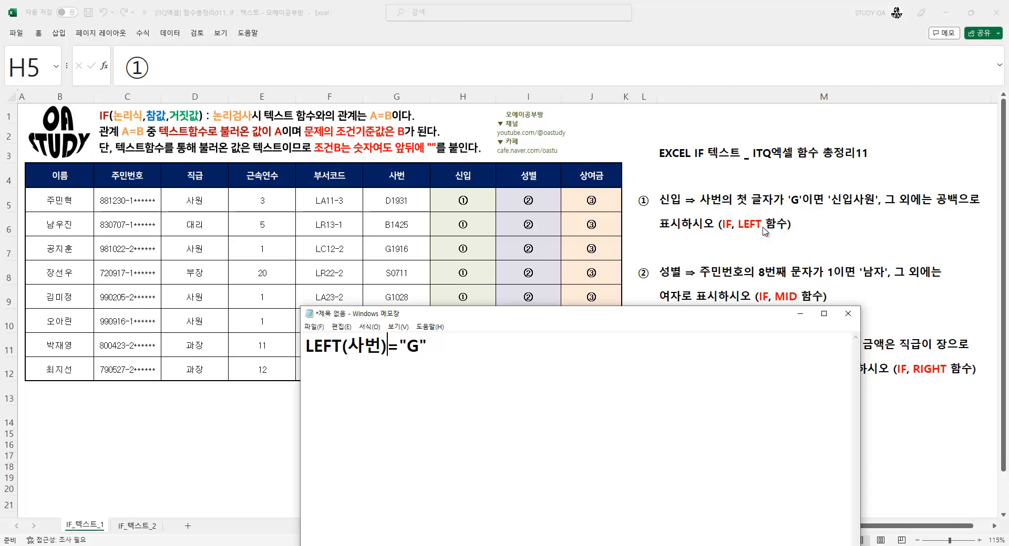
click(458, 360)
key(ctrl+a)
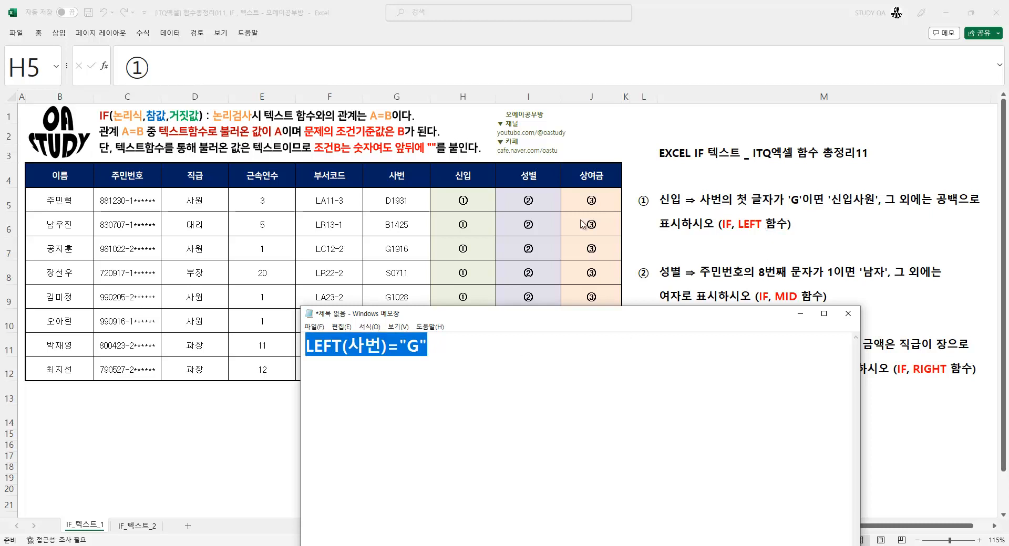
- Switch to Excel and start an IF function in H5 with the logical test LEFT(G5)="G"
click(471, 201)
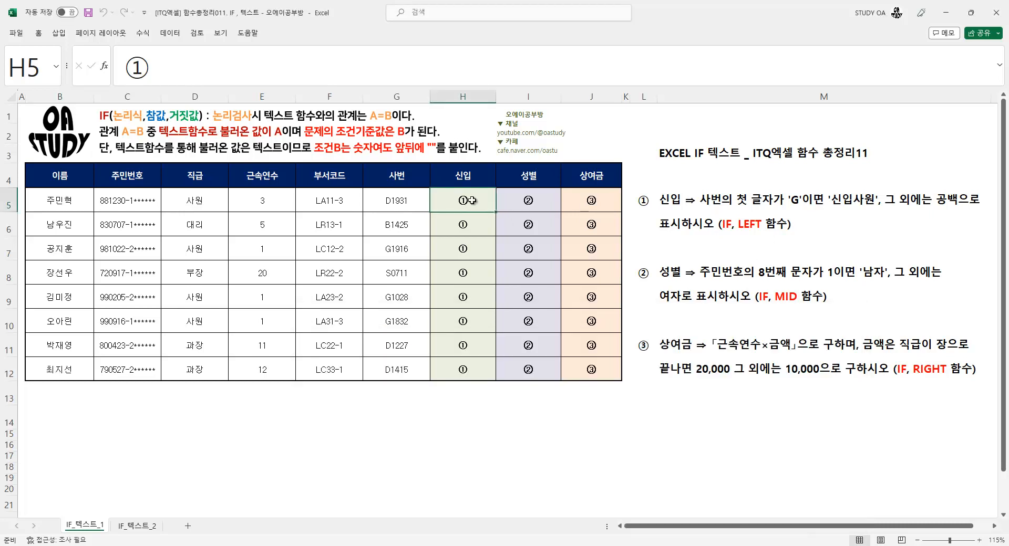
text(=ㅑ)
text(IF()
key(ctrl+a)
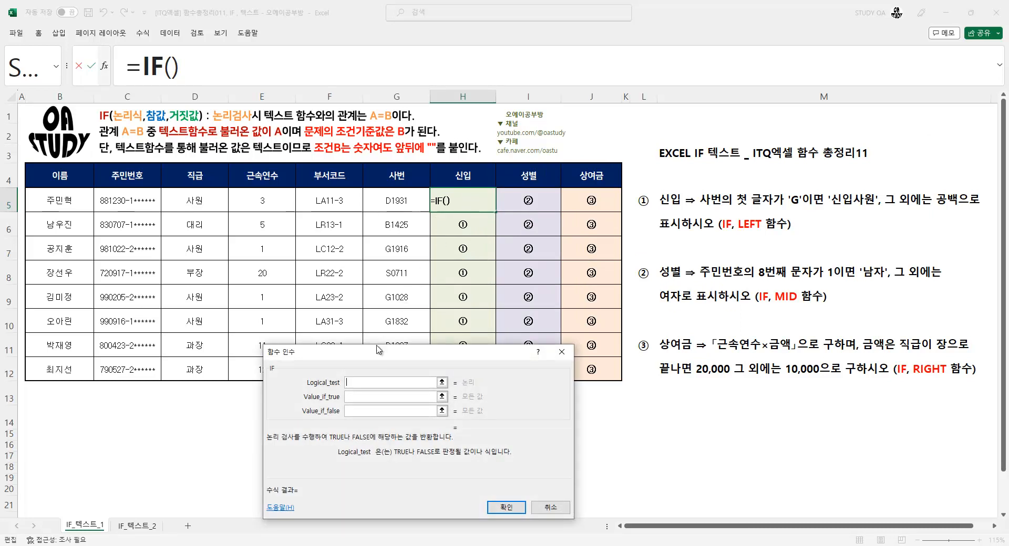
drag(376, 358, 366, 265)
text(LEFT()
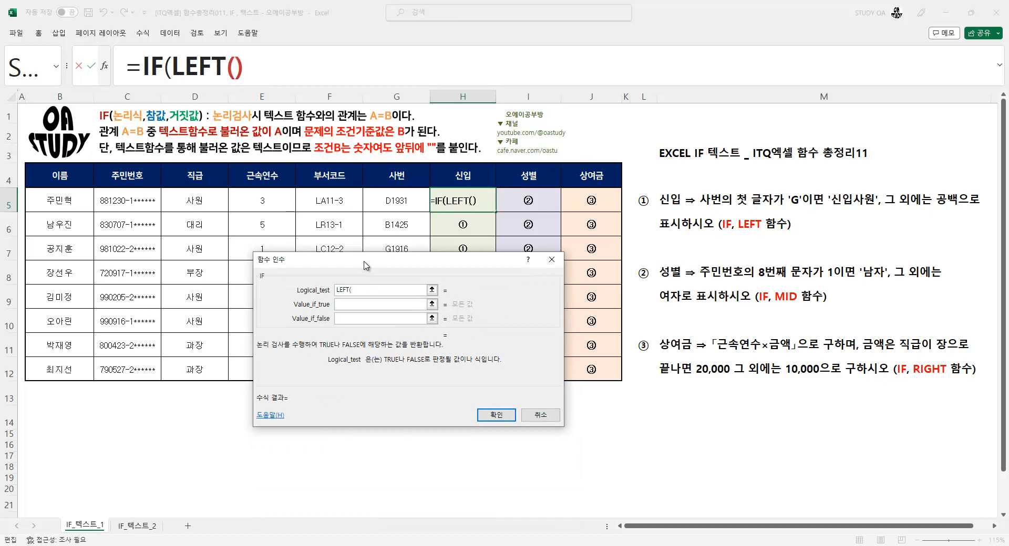
click(390, 199)
text()="ㅎ)
key(BackSpace)
text(H)
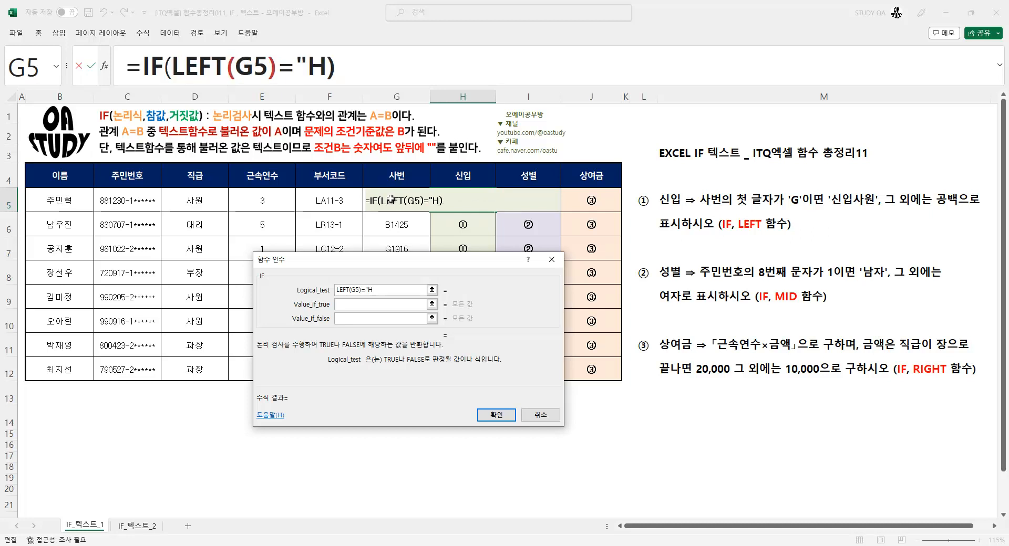
key(BackSpace)
text(G")
key(Tab)
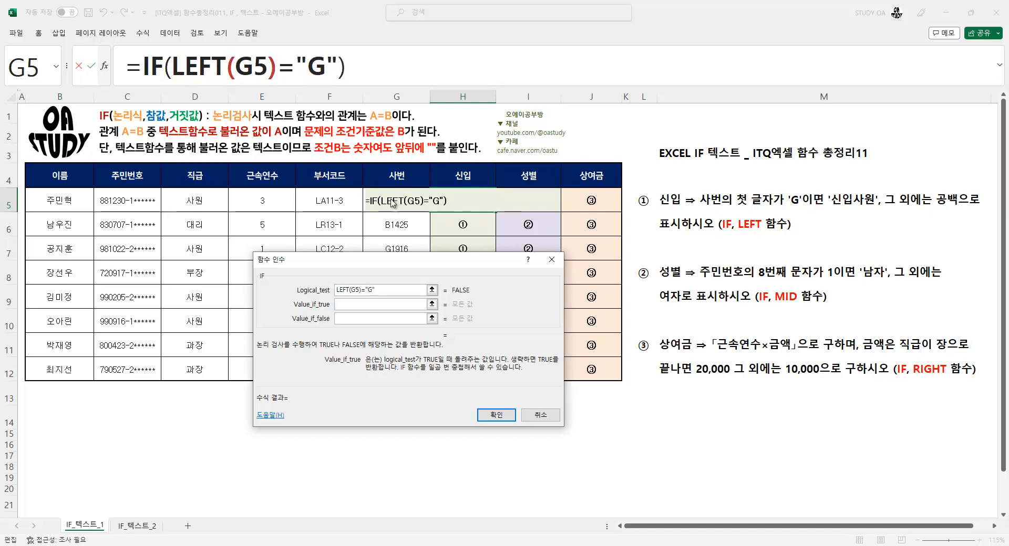
- Complete H5's IF with "신입사원" as true value and "" as false value, and fill the formula down to H12
text(신입사)
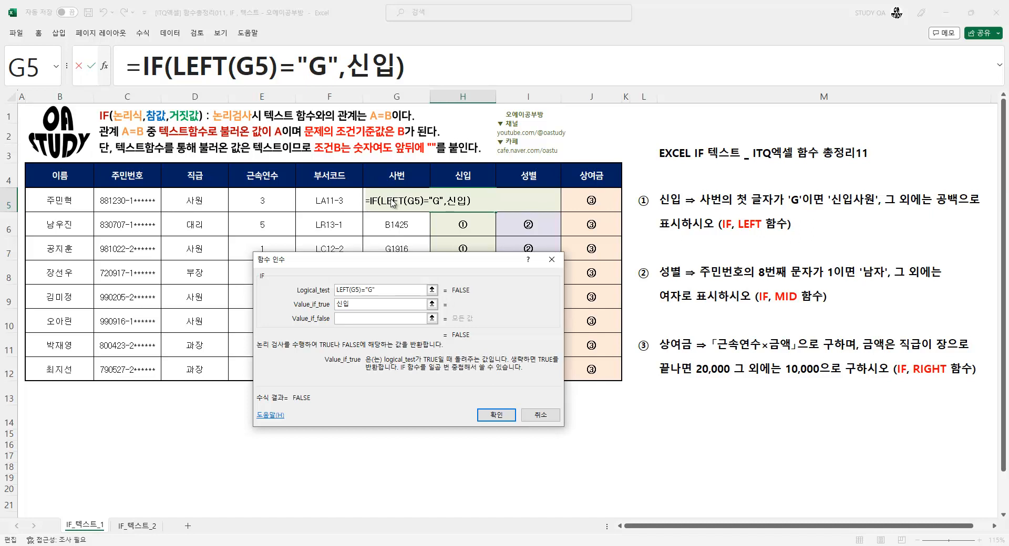
text(원)
key(Tab)
text("")
key(Return)
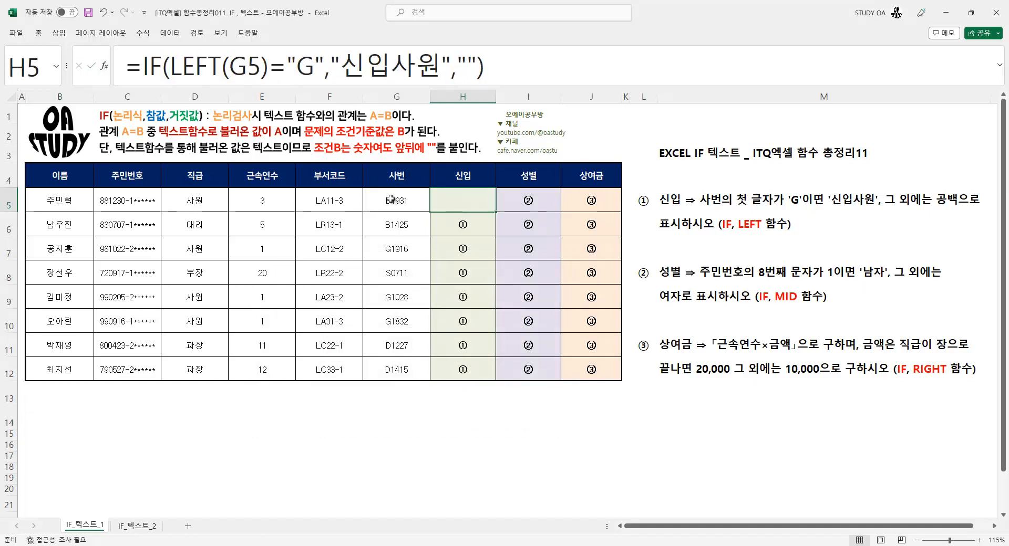
double_click(496, 211)
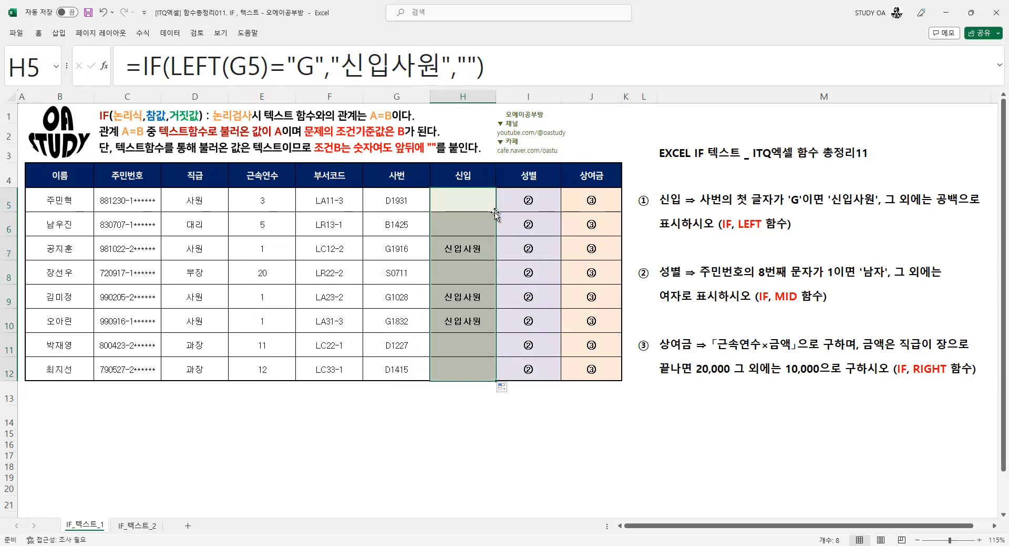
- Examine the 성별 task description and the eighth character of the 주민번호 values for the formula in I5
click(523, 202)
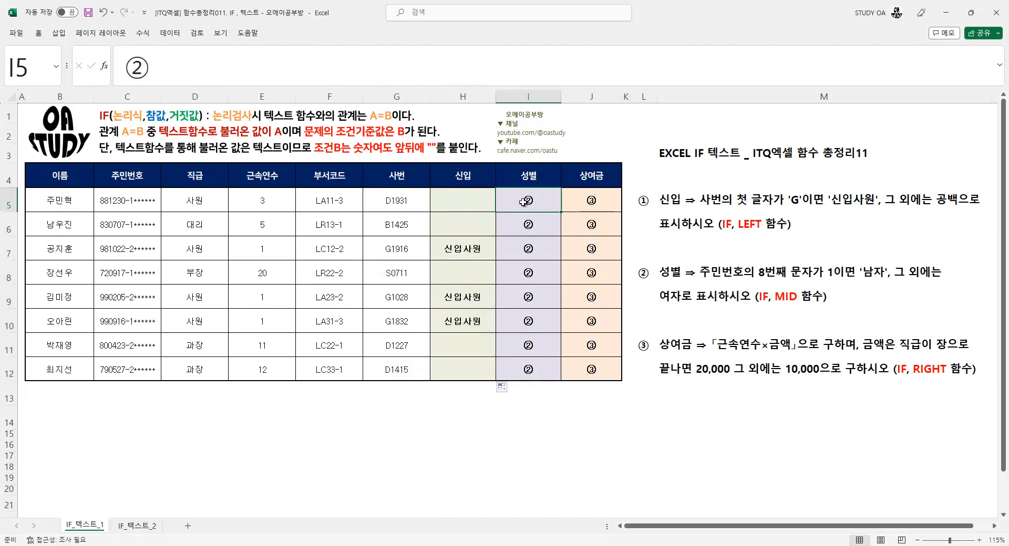
key(ctrl+1)
click(867, 299)
drag(511, 225, 910, 268)
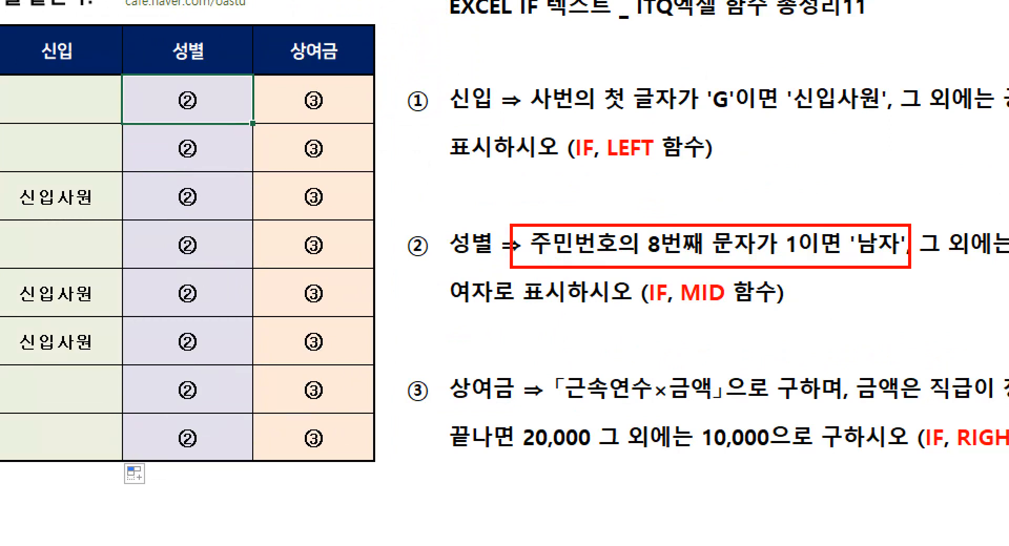
drag(434, 281, 536, 312)
key(Escape)
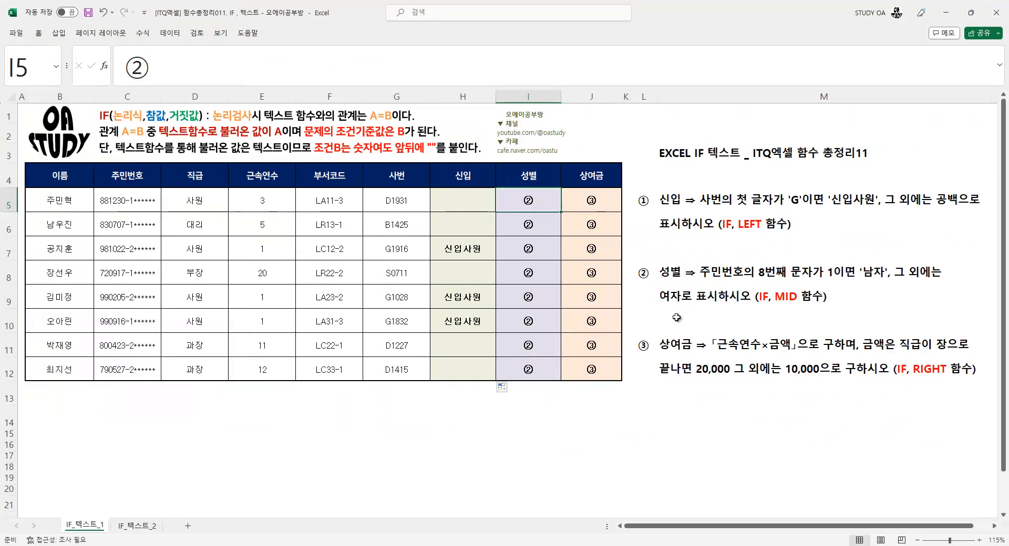
key(ctrl+1)
click(128, 260)
drag(142, 118, 157, 494)
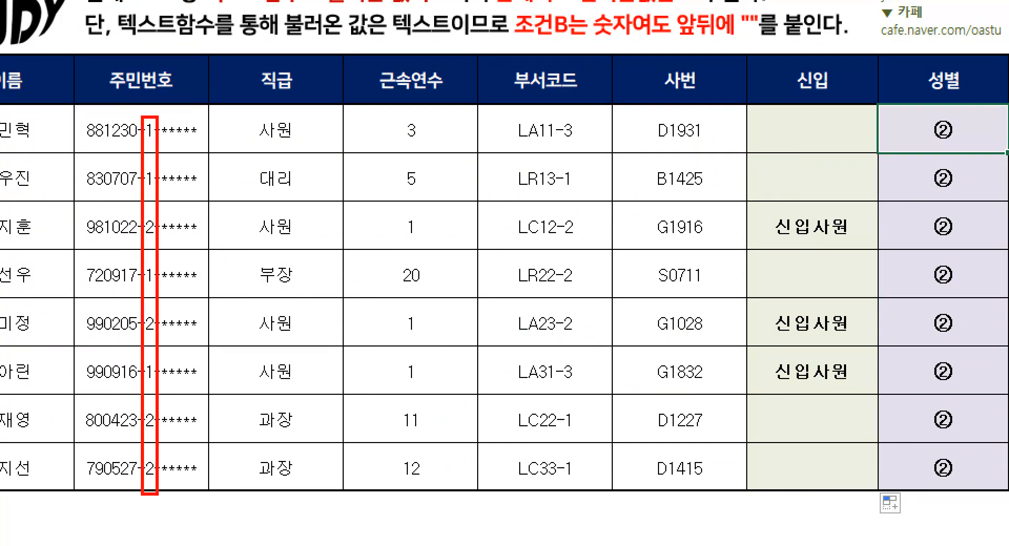
key(Escape)
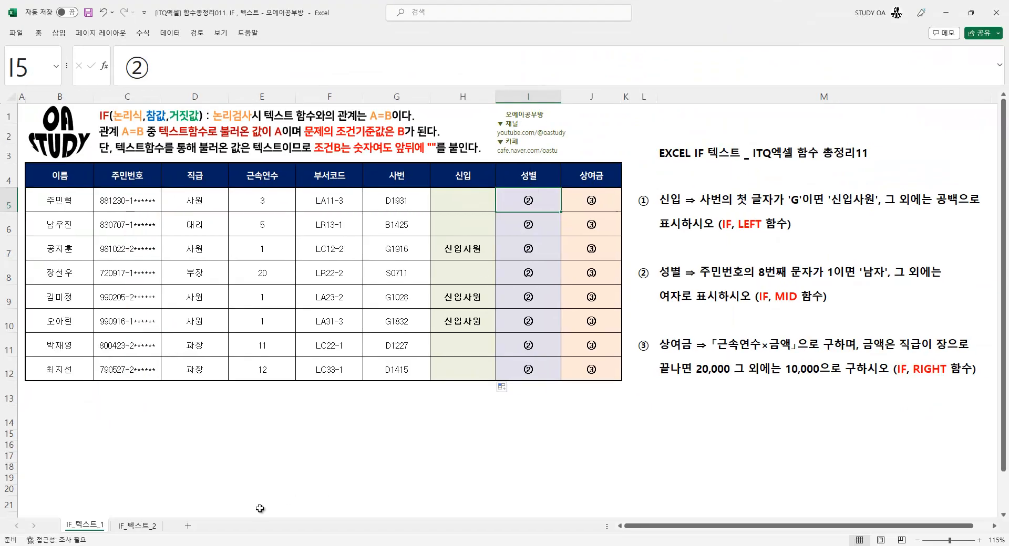
- Switch to Notepad and replace the selected note with "주민번호의 8번째 문자가 1이면"
key(alt+Tab)
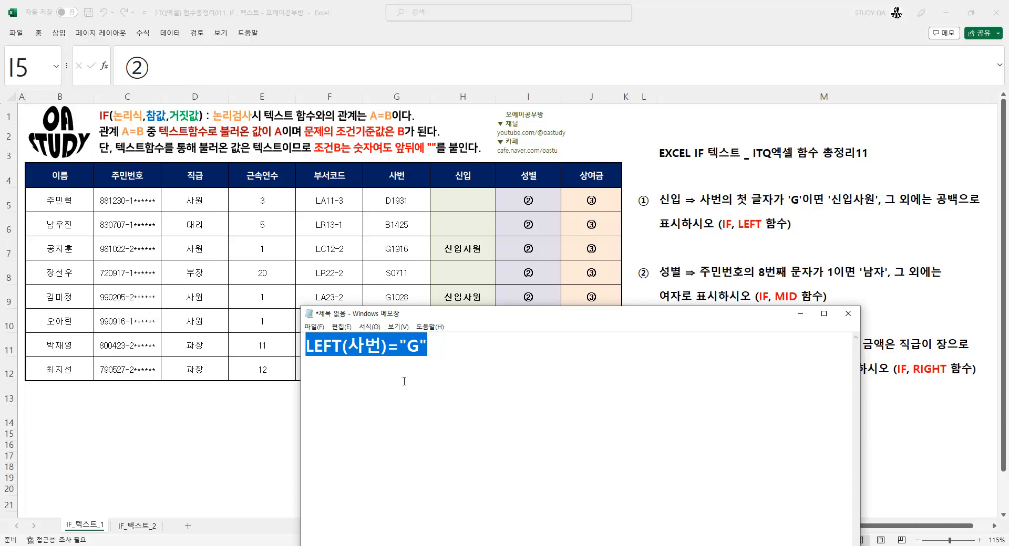
text(주민번호)
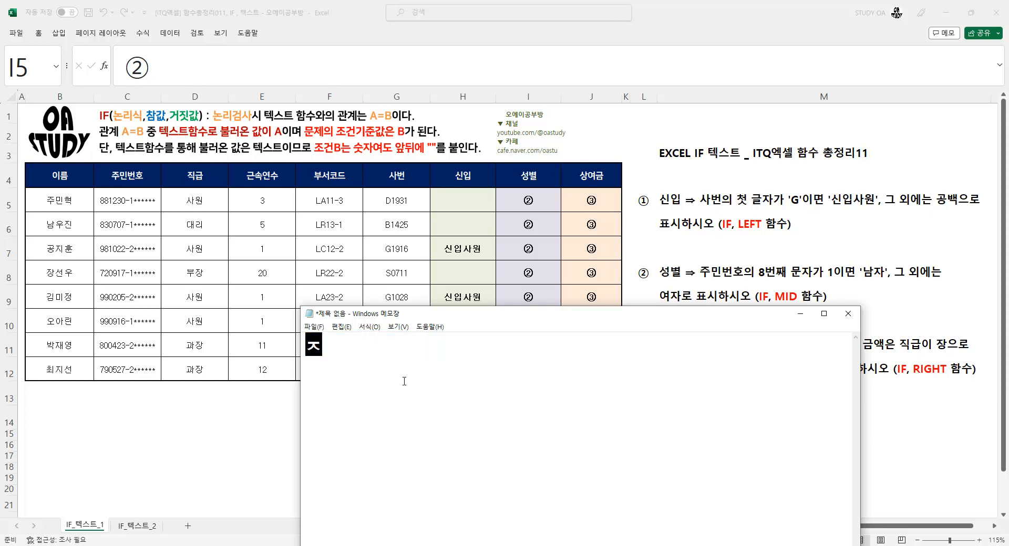
text(의 )
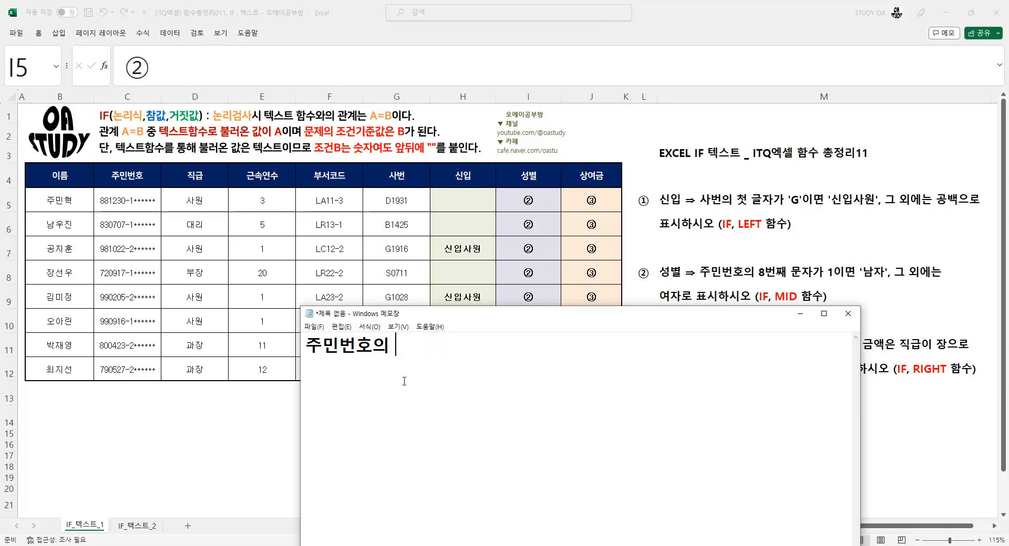
text(8번째 문자가 1이면)
- Put an equals sign directly before the 1 in place of the particle 가 and delete 이면 after it
key(Left)
key(Left)
key(Left)
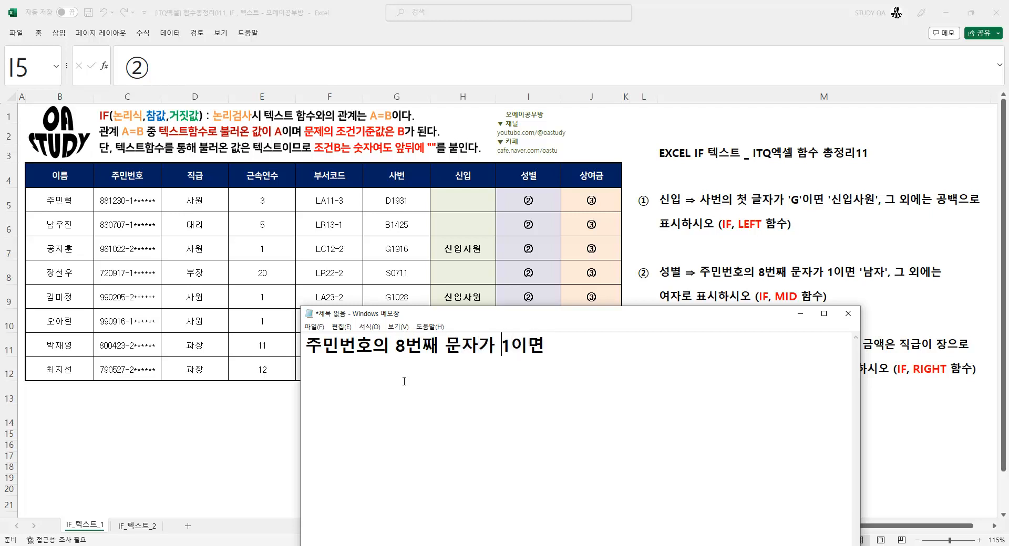
key(Left)
key(Left)
key(Delete)
key(Right)
key(BackSpace)
text(=)
key(Delete)
key(Delete)
- Replace the phrase before =1 with MID(주민번호,8,1)
key(shift+Left)
key(shift+Left)
key(shift+Left)
key(shift+Left)
key(shift+Left)
key(shift+Left)
key(shift+Left)
key(shift+Left)
key(shift+Left)
key(shift+Left)
key(shift+Left)
key(shift+Left)
text(MID)
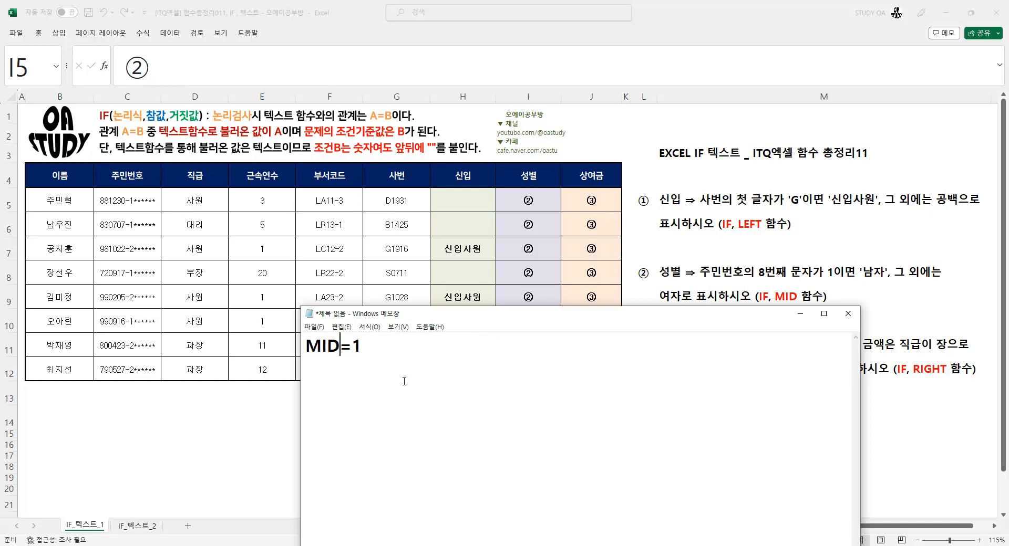
text((주민ㅂ)
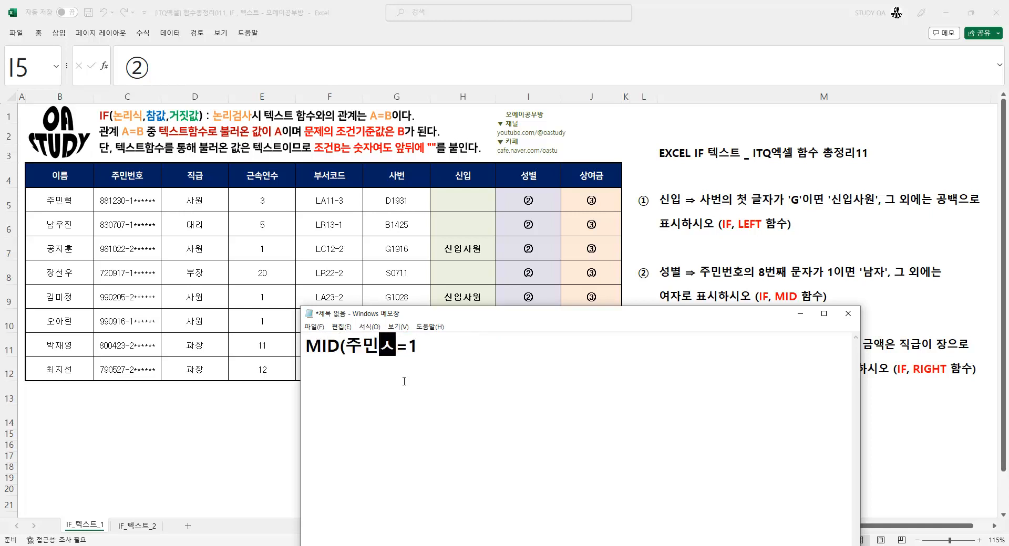
text(번호,8)
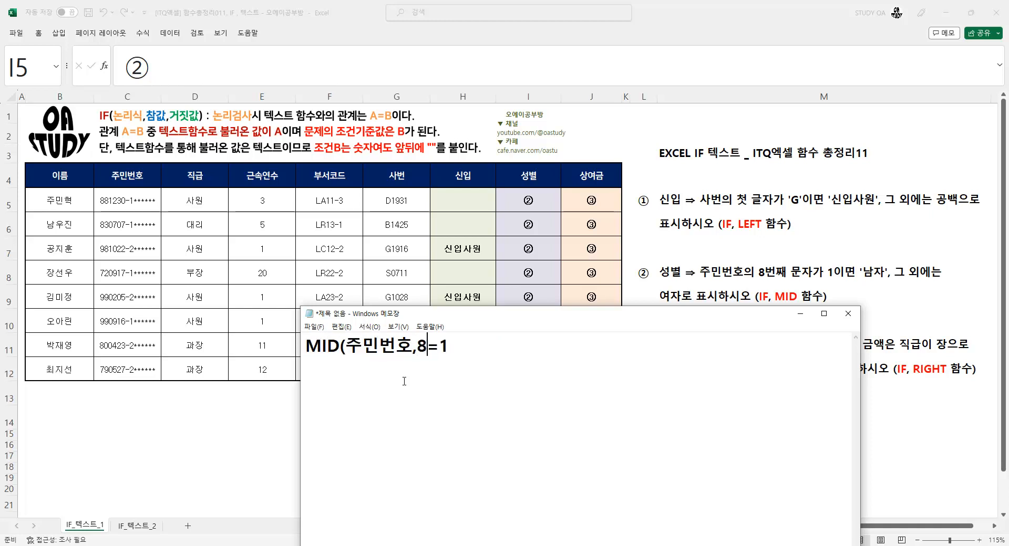
text(,1))
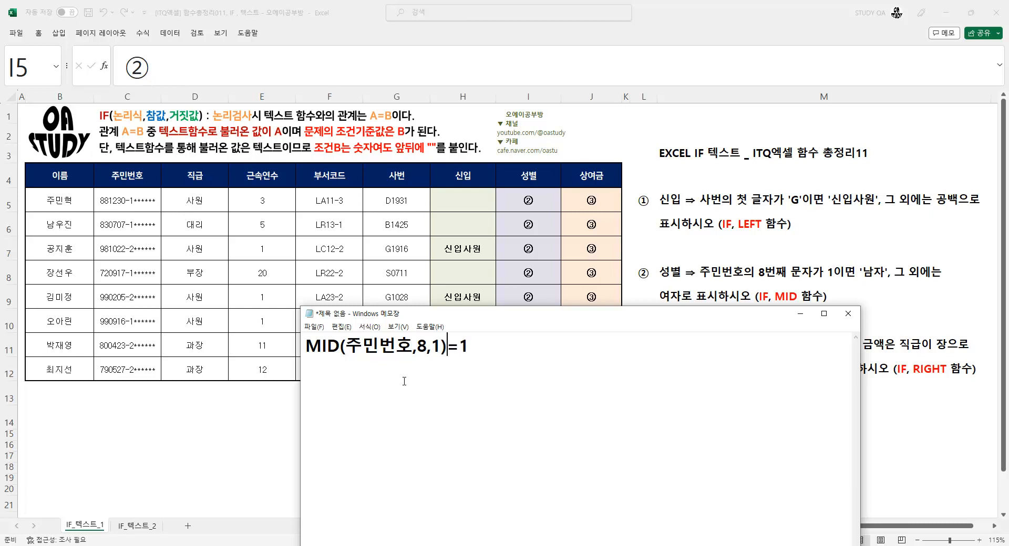
- Examine the MID function in the note, its character-count argument and the number 1 it is compared with
key(ctrl+1)
click(356, 365)
mouse_move(317, 341)
mouse_down()
mouse_move(320, 356)
mouse_move(321, 310)
mouse_move(320, 339)
mouse_up()
drag(502, 352, 534, 352)
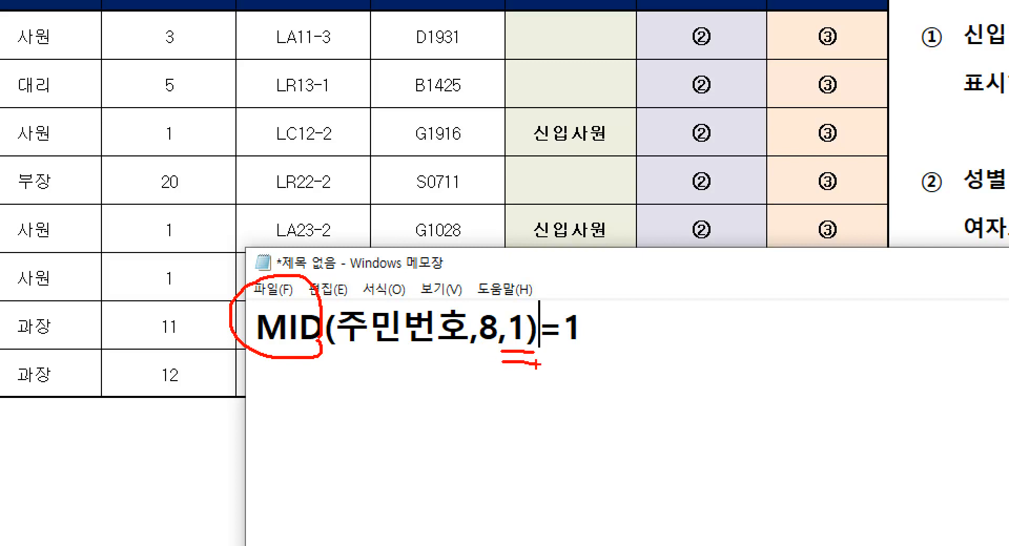
key(Escape)
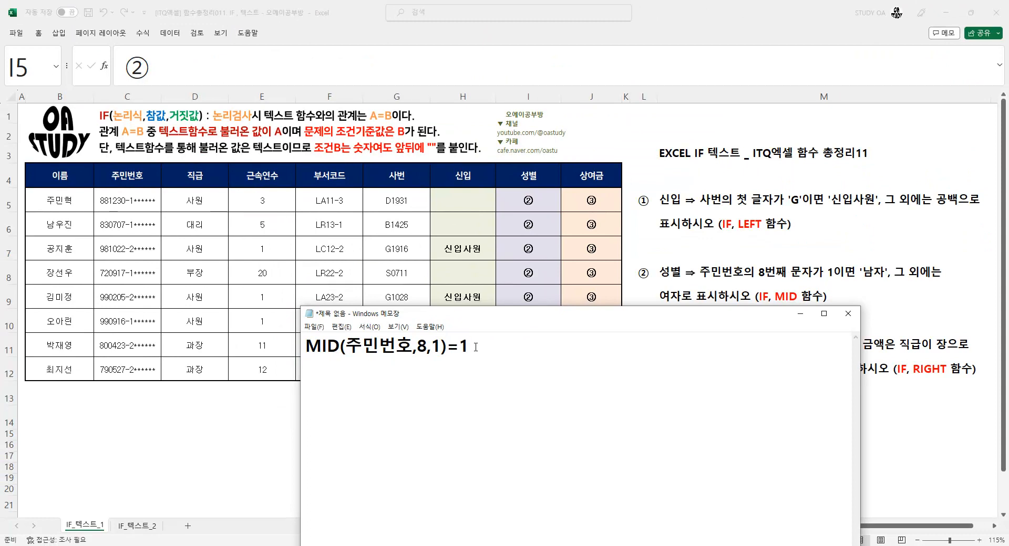
drag(457, 347, 470, 346)
click(460, 349)
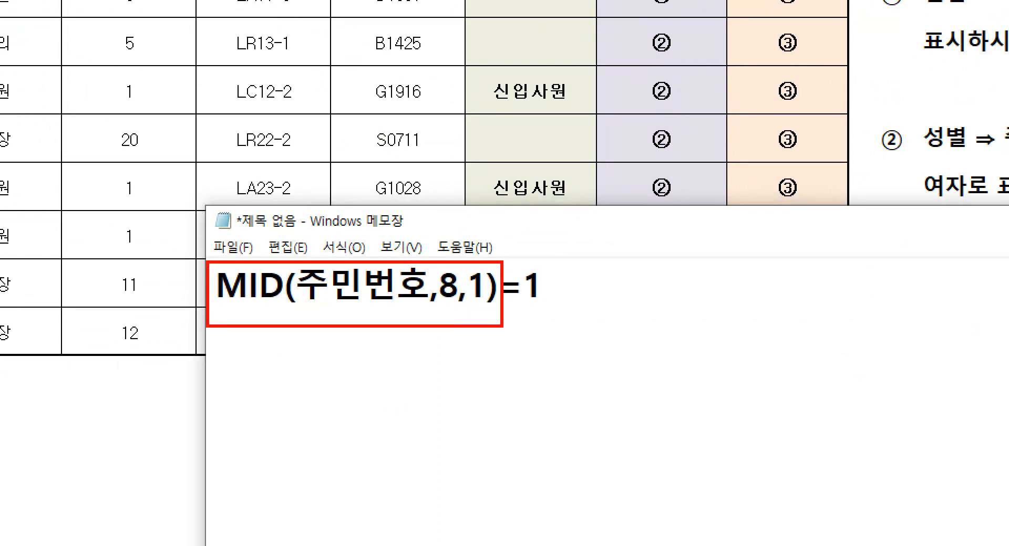
mouse_move(515, 260)
mouse_down()
mouse_move(563, 286)
mouse_move(516, 249)
mouse_up()
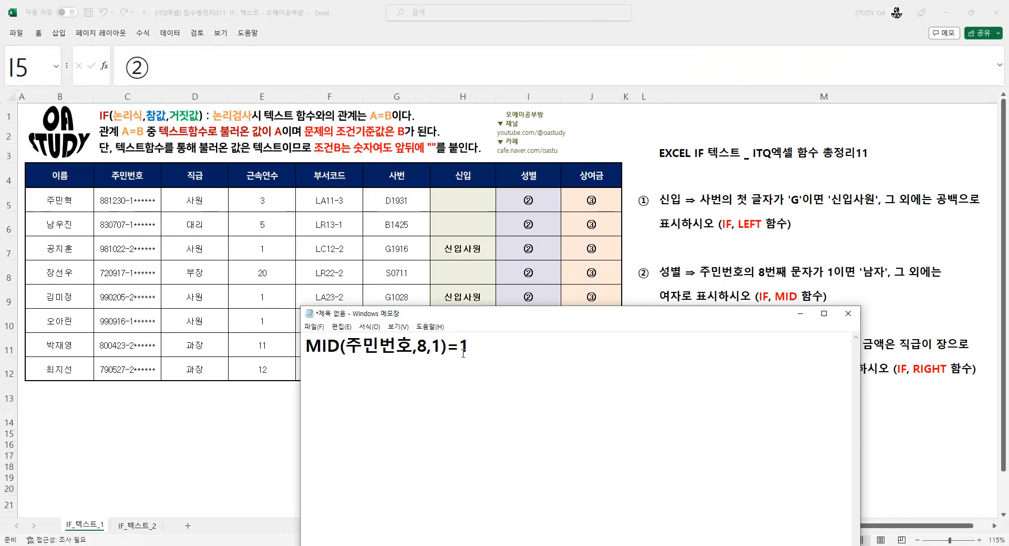
- Enclose the compared 1 in double quotes so the note reads MID(주민번호,8,1)="1", and select the quoted value
click(464, 353)
text("1)
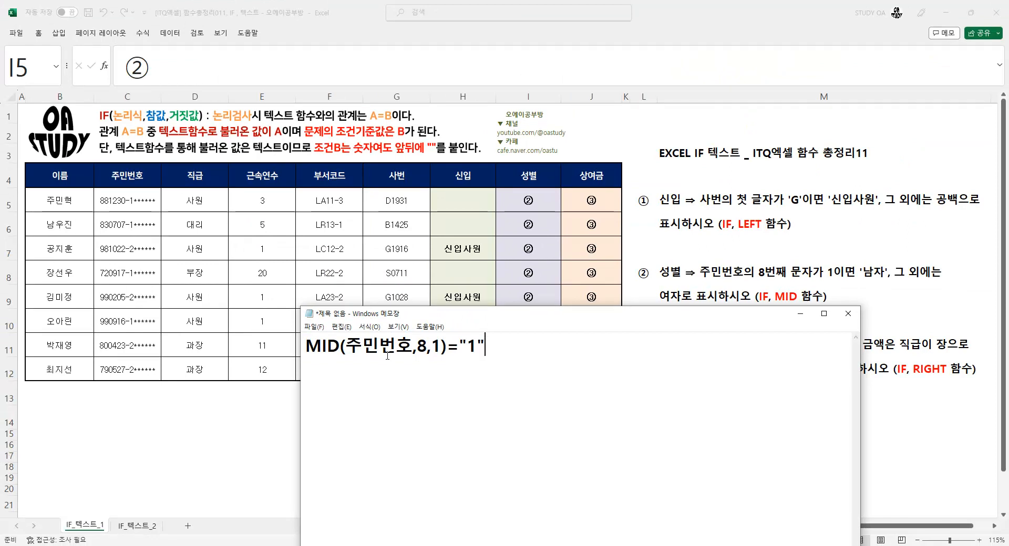
drag(459, 347, 488, 348)
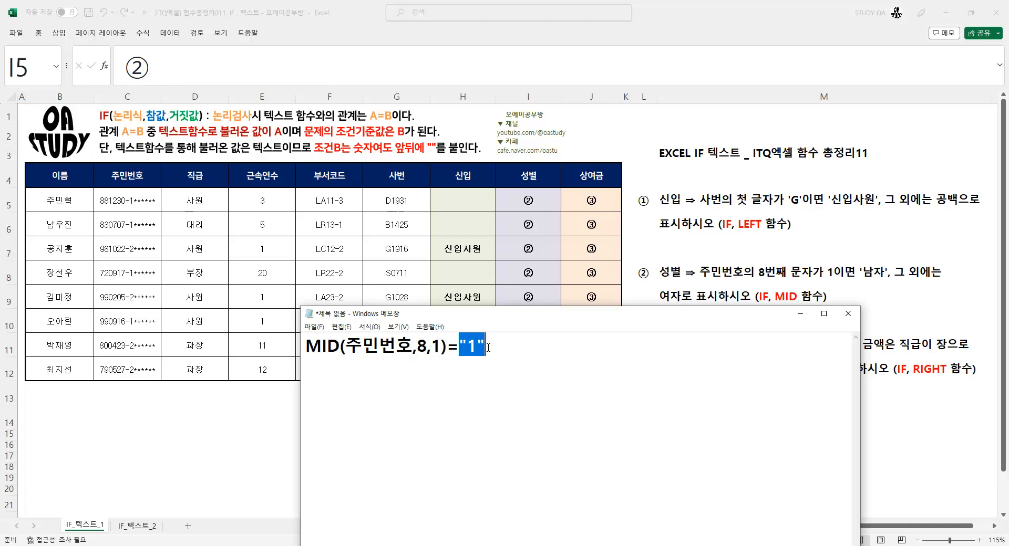
- Switch to Excel and start an IF function in I5 with the logical test MID(C5,8,1)="1"
click(536, 200)
text(=)
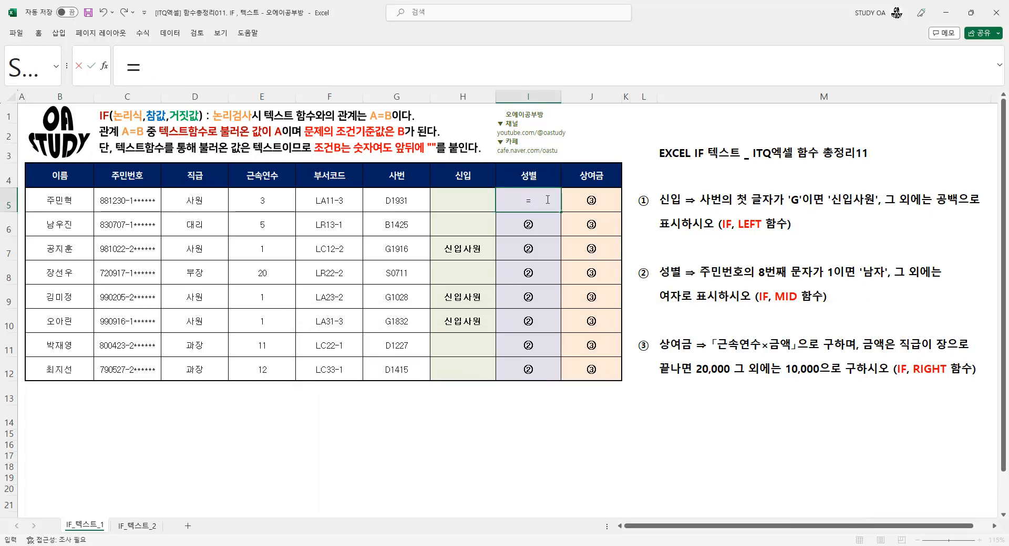
text(IF()
key(ctrl+a)
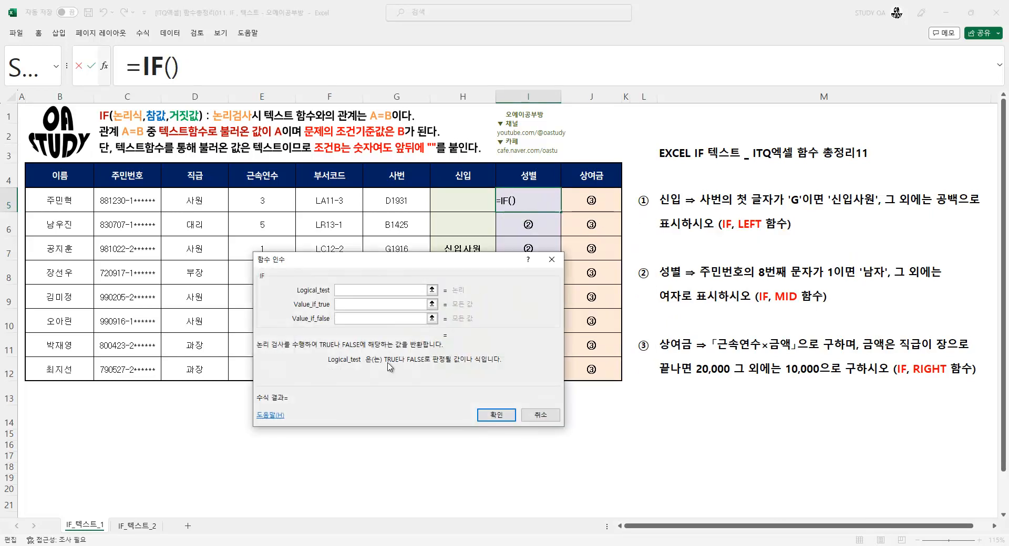
text(MID()
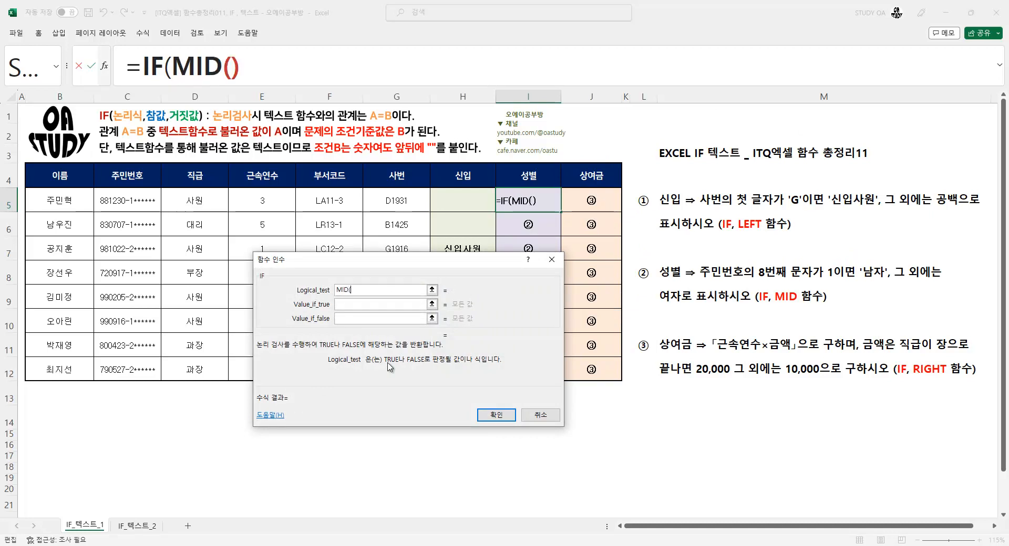
click(136, 200)
text(,8,)
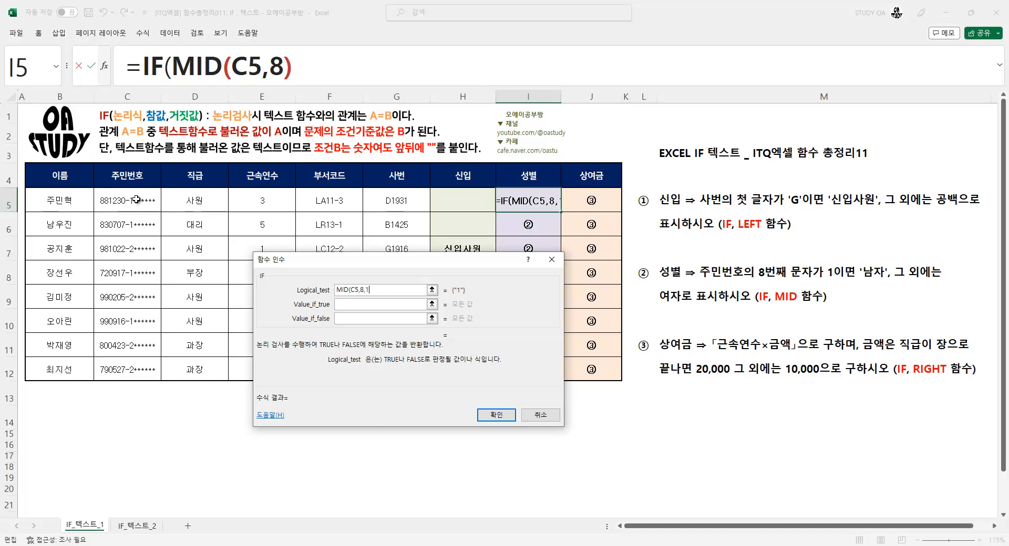
text(1)=)
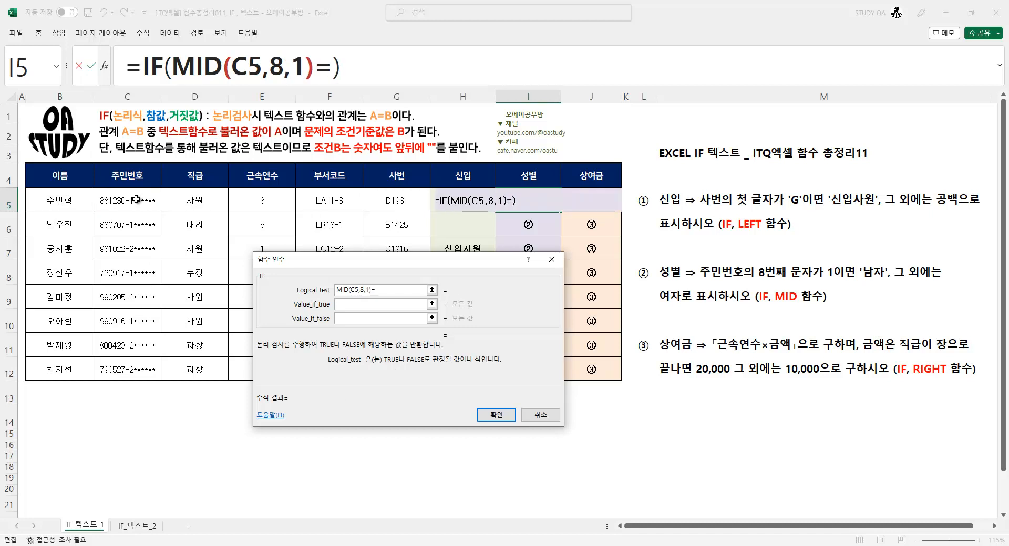
text("1")
key(Tab)
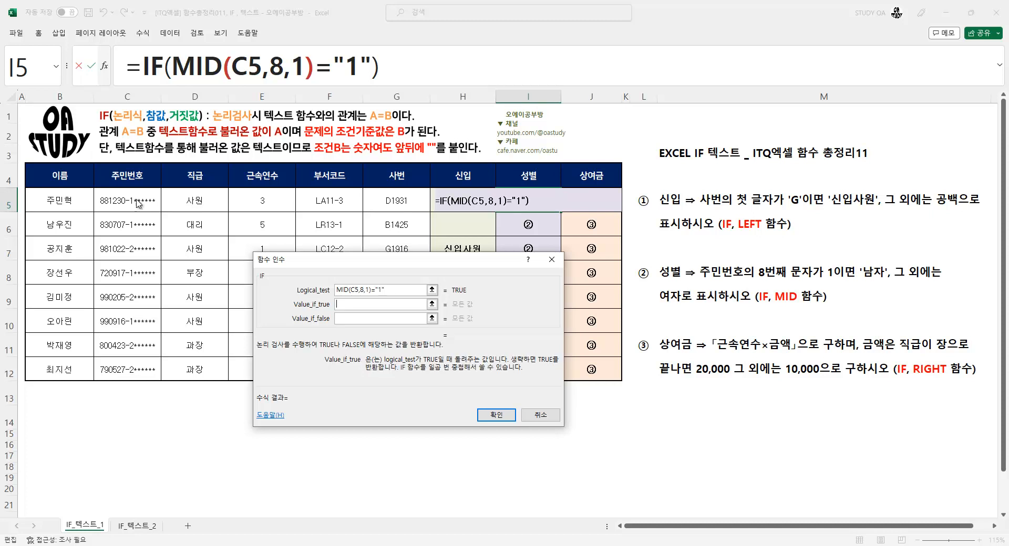
- Complete I5's IF with "남자" as true value and "여자" as false value, and fill the formula down to I12
text(나)
key(Tab)
text(여자)
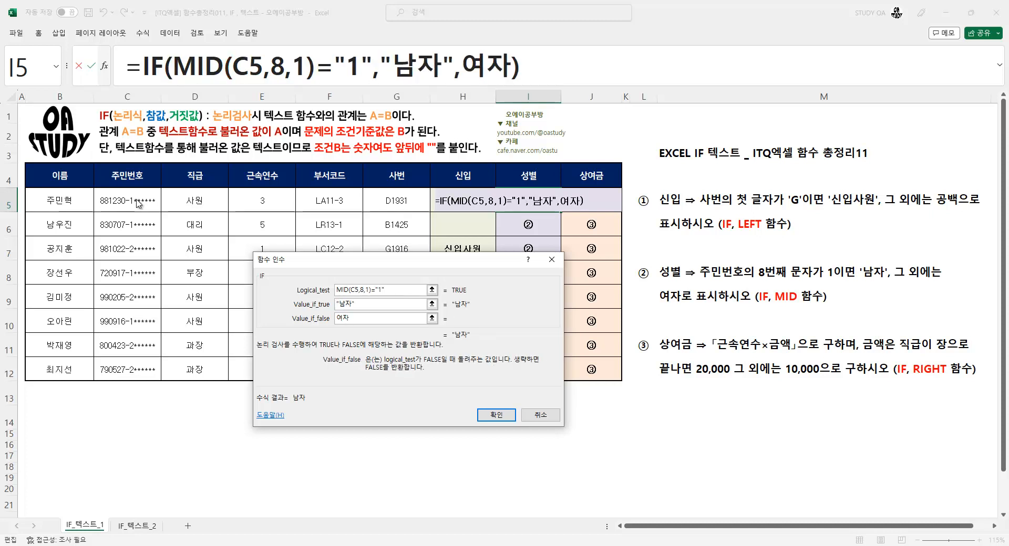
key(Return)
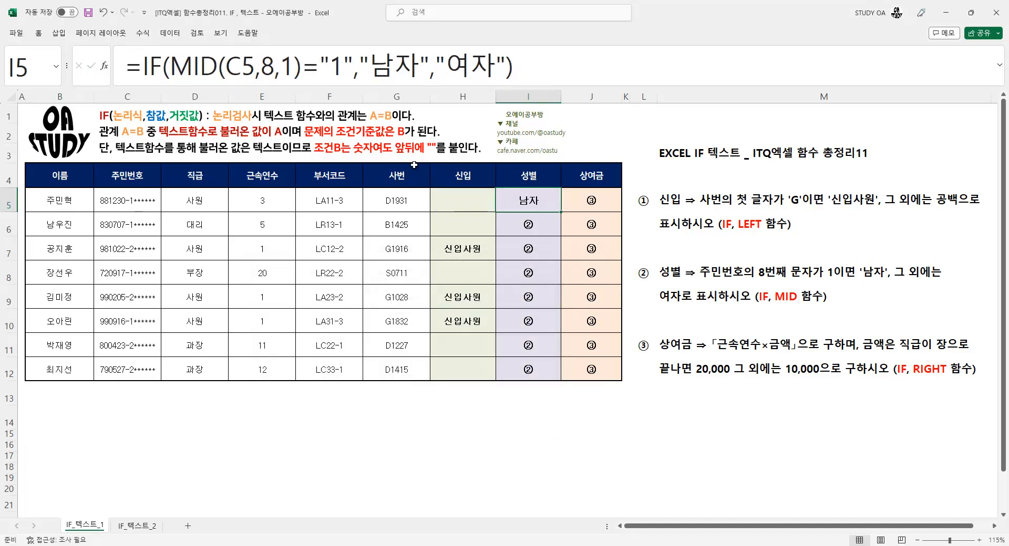
double_click(561, 211)
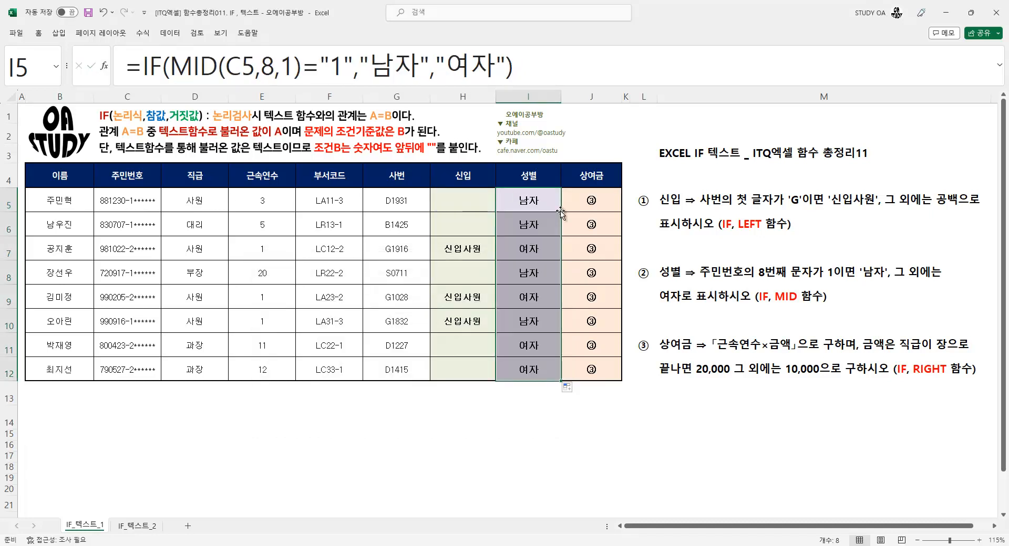
- Select J5 and examine the 상여금 task's 근속연수×금액 calculation, its 직급 ending condition and the two amounts
click(590, 200)
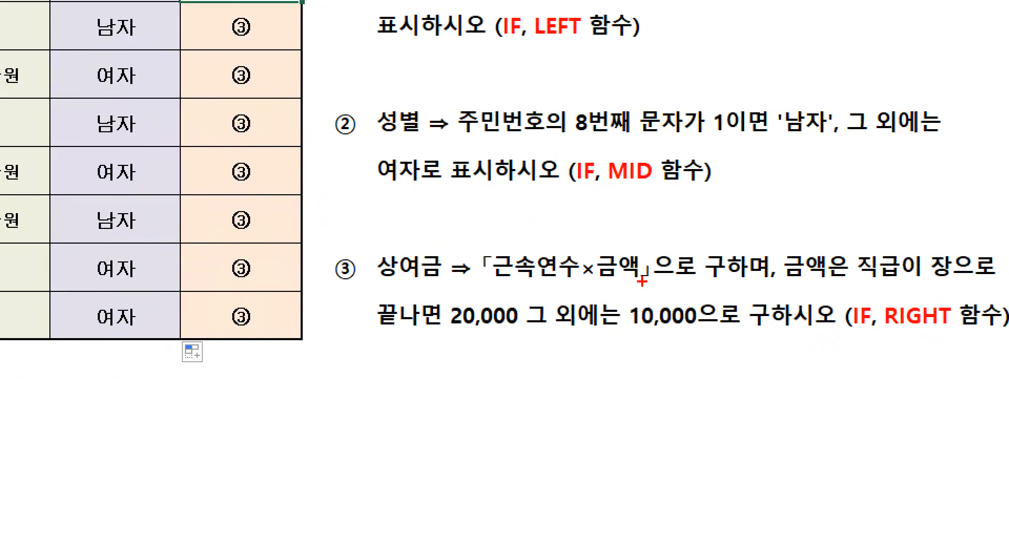
drag(641, 281, 652, 258)
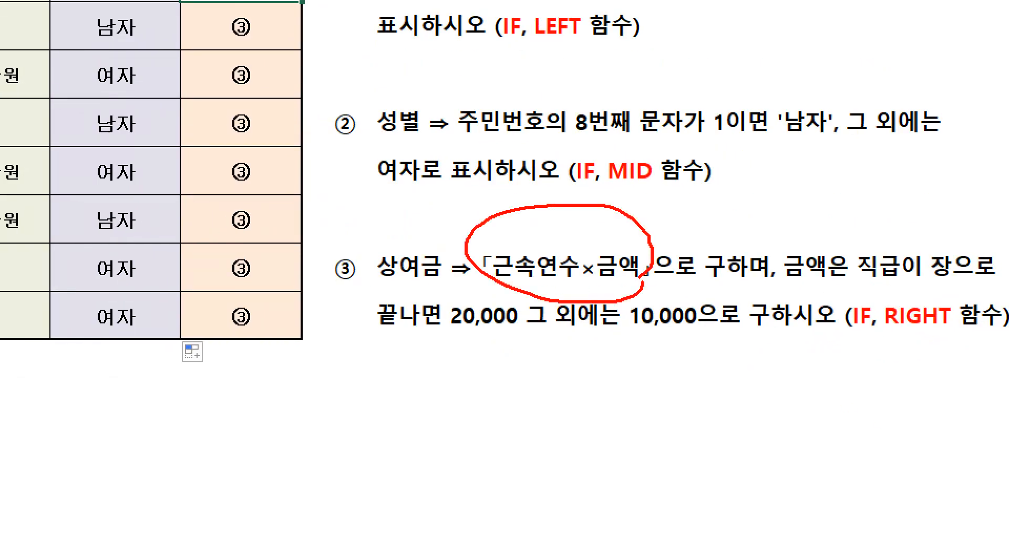
drag(377, 335, 750, 339)
drag(964, 282, 959, 235)
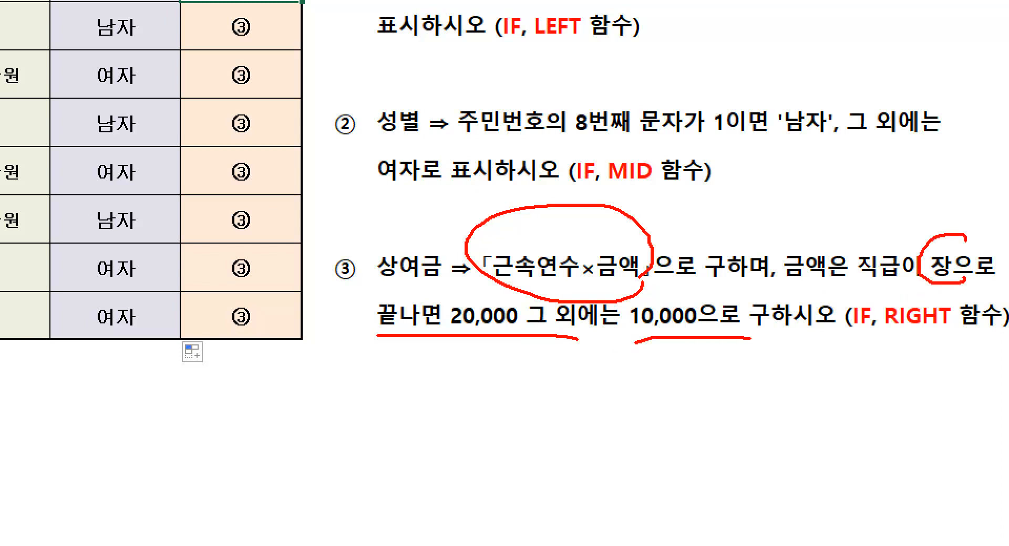
mouse_move(355, 330)
mouse_down()
mouse_move(456, 342)
mouse_move(426, 329)
mouse_up()
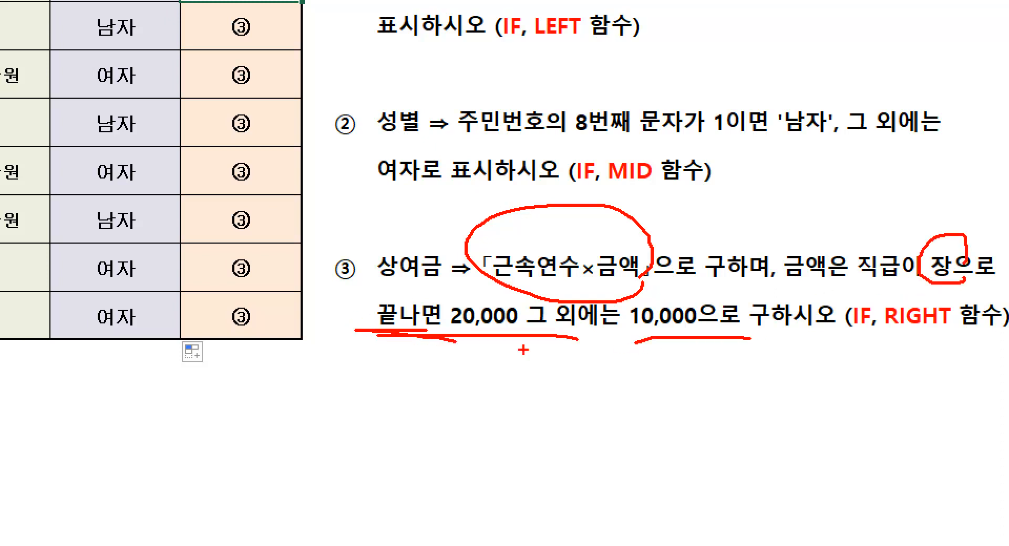
mouse_move(876, 289)
mouse_down()
mouse_move(874, 322)
mouse_move(980, 345)
mouse_move(888, 292)
mouse_up()
mouse_move(960, 287)
mouse_down()
mouse_move(956, 232)
mouse_move(967, 281)
mouse_up()
key(Escape)
- Switch to Notepad, move its window below the table and replace the note with "직급이 장으로 끝나는"
key(alt+Tab)
drag(485, 346, 306, 345)
drag(459, 315, 337, 400)
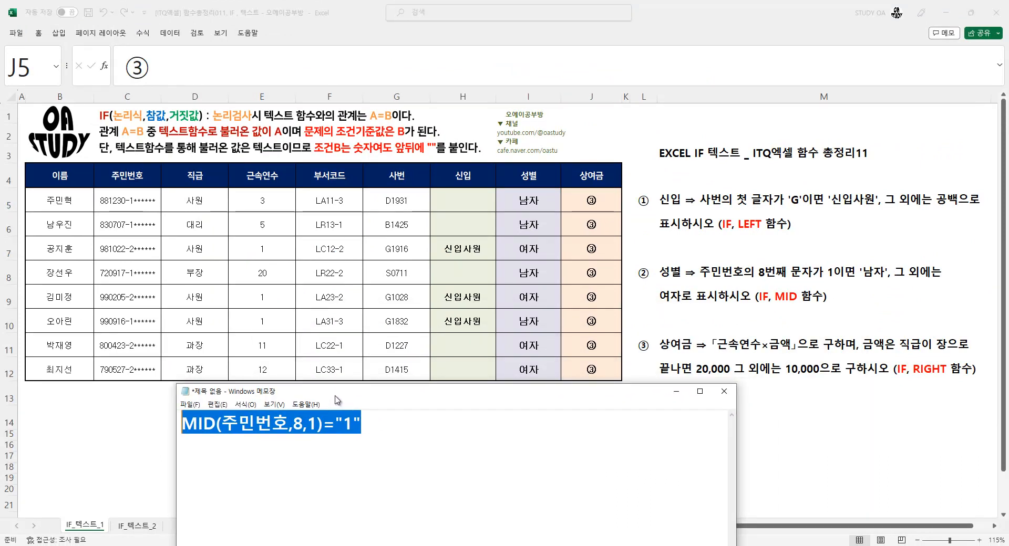
text(WLR)
key(BackSpace)
key(BackSpace)
key(BackSpace)
text(직급이 장)
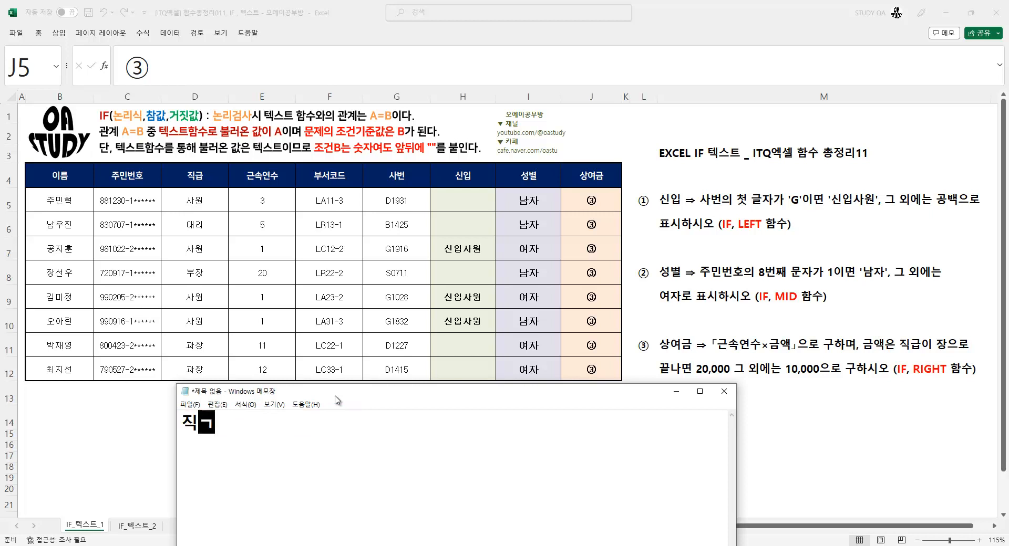
text(으로 끝나는)
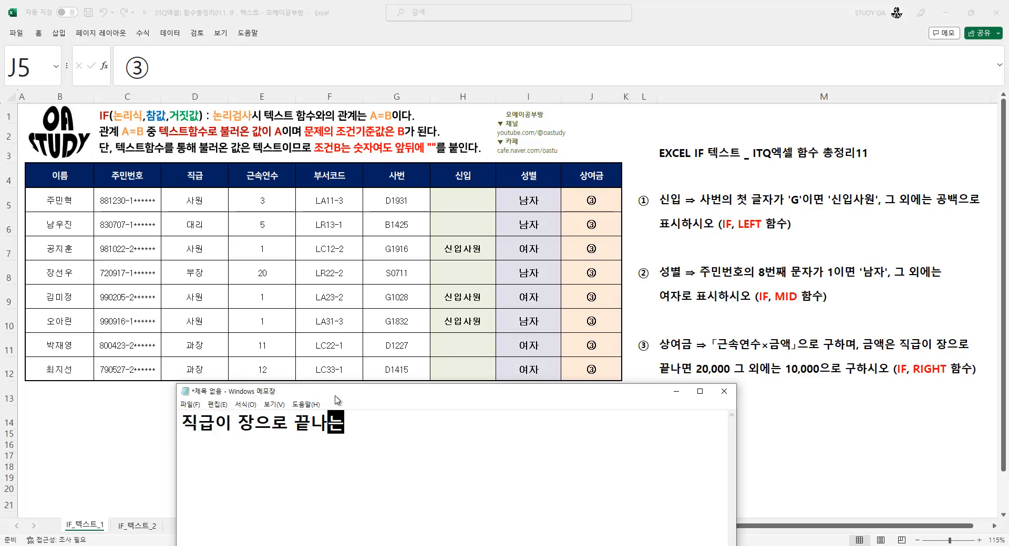
- Erase the phrase and write the condition RIGHT(직급)="장" in its place
key(BackSpace)
key(BackSpace)
key(BackSpace)
key(BackSpace)
key(BackSpace)
key(BackSpace)
key(BackSpace)
key(BackSpace)
key(BackSpace)
key(BackSpace)
key(BackSpace)
key(BackSpace)
key(BackSpace)
text(RIG)
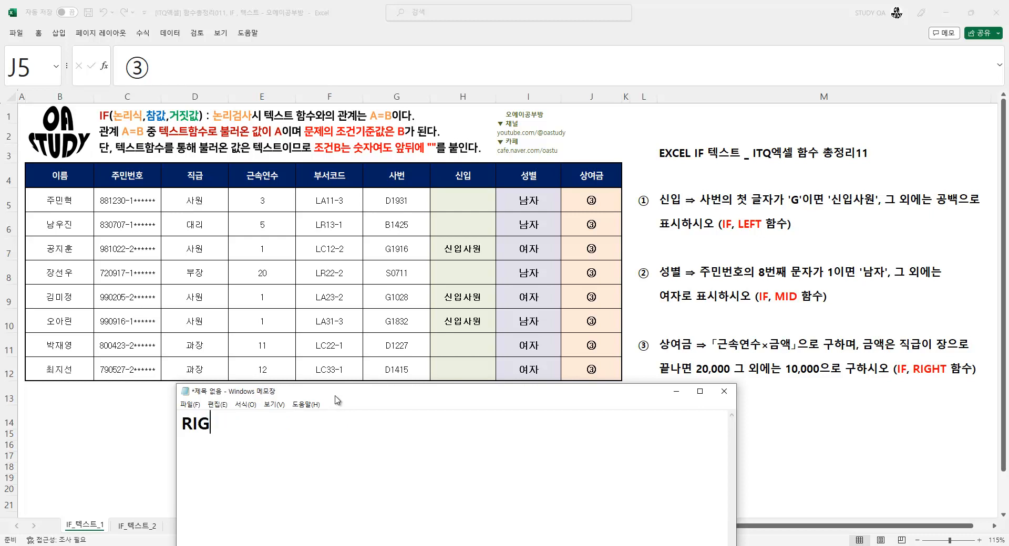
text(HT(직급)
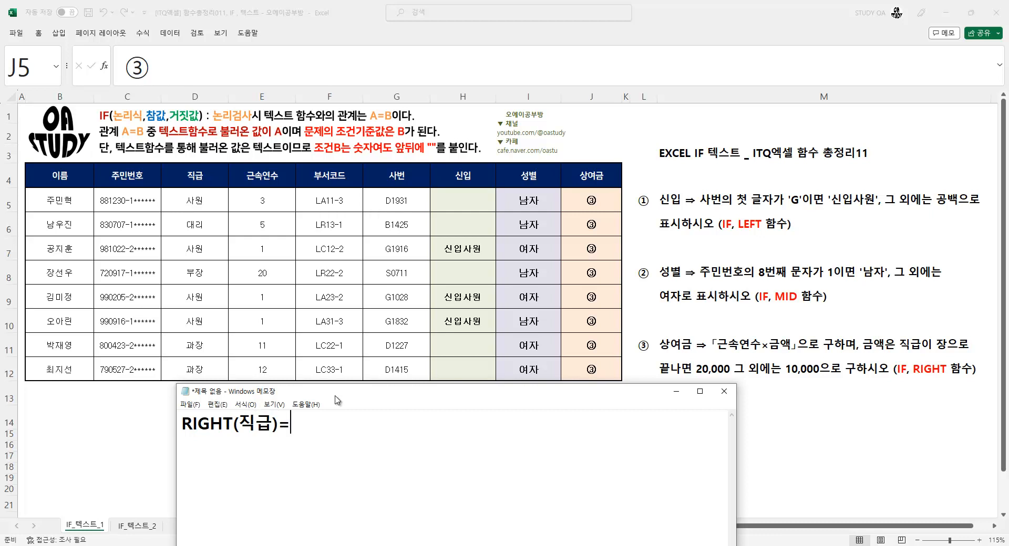
text(="장")
- Examine the amounts 20,000 and 10,000 and the 근속연수×금액 expression in the 상여금 task description
key(ctrl+1)
click(840, 390)
mouse_move(629, 351)
mouse_down()
mouse_move(553, 313)
mouse_move(616, 358)
mouse_up()
mouse_move(827, 344)
mouse_down()
mouse_move(714, 339)
mouse_move(839, 351)
mouse_up()
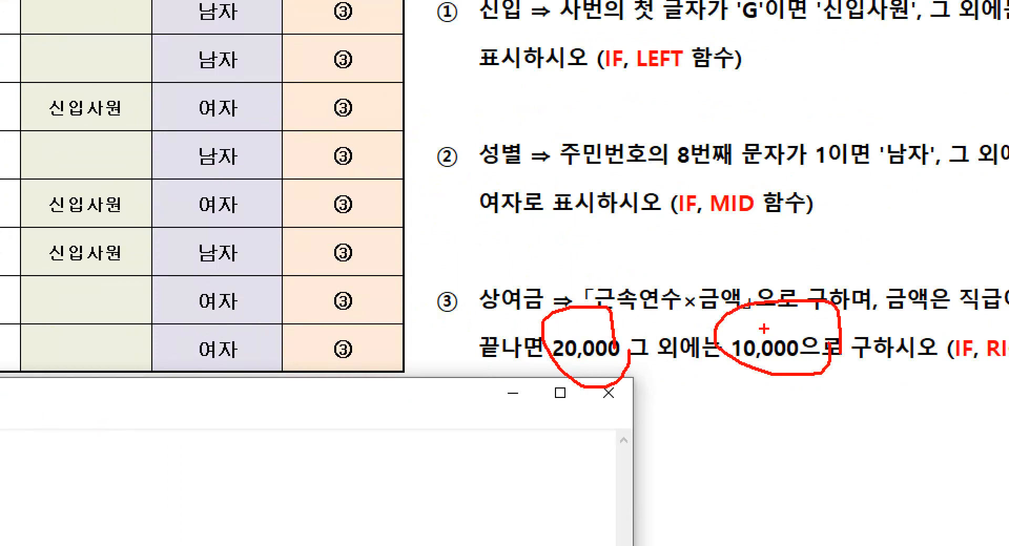
drag(719, 259, 755, 242)
drag(592, 311, 678, 319)
key(Escape)
- Start an IF formula in J5 with its function arguments and enter the logical test RIGHT(D5)="장"
click(654, 208)
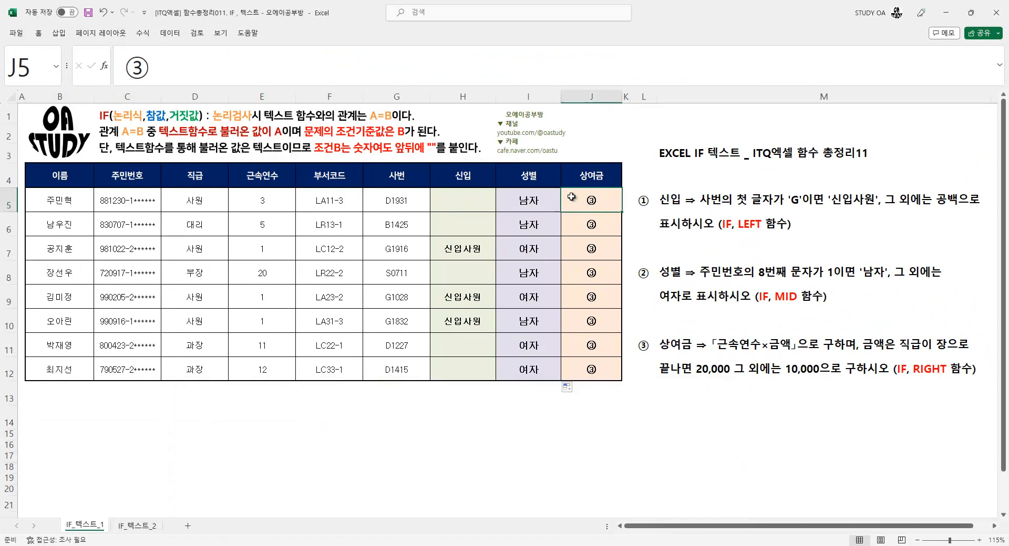
text(=IF()
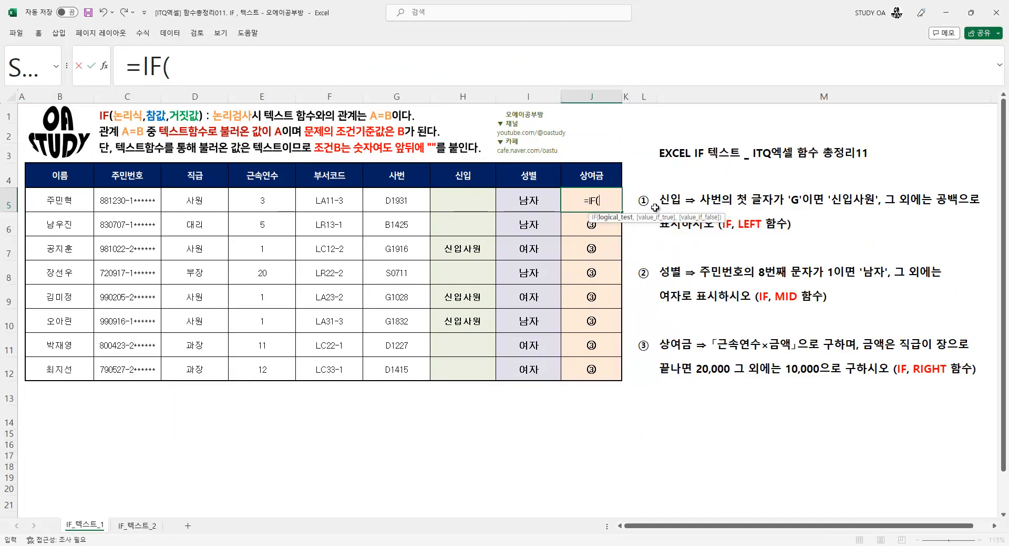
key(ctrl+a)
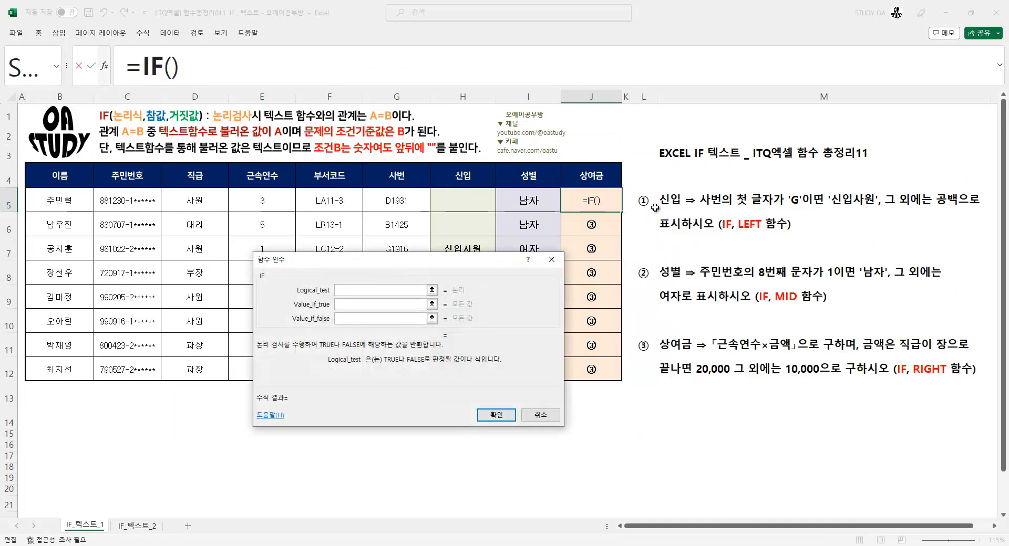
text(R)
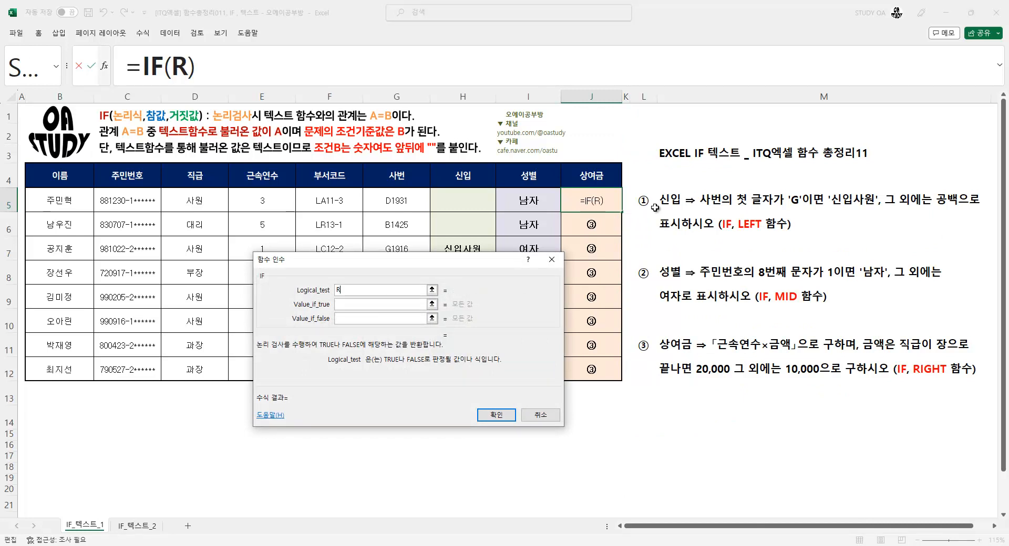
text(IGHT()
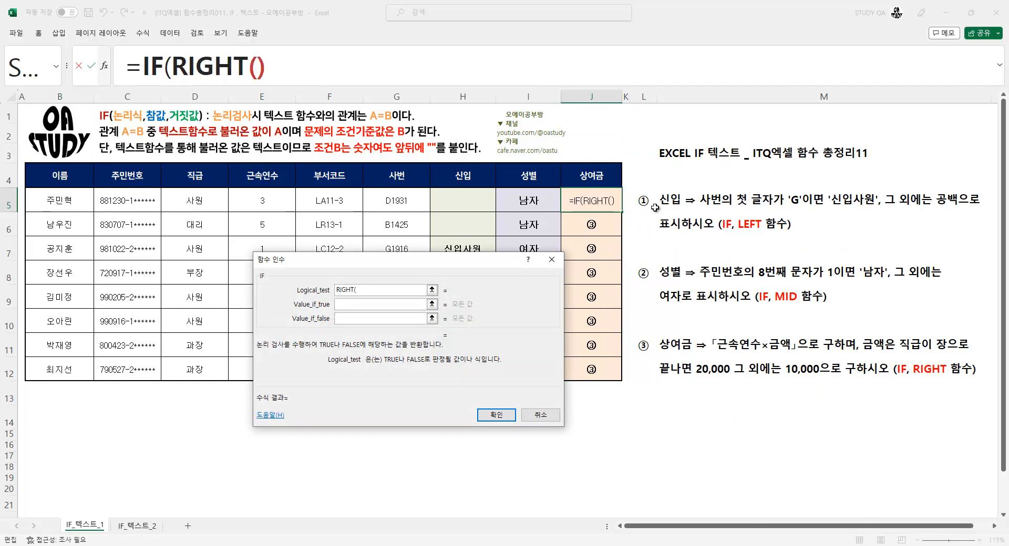
click(192, 201)
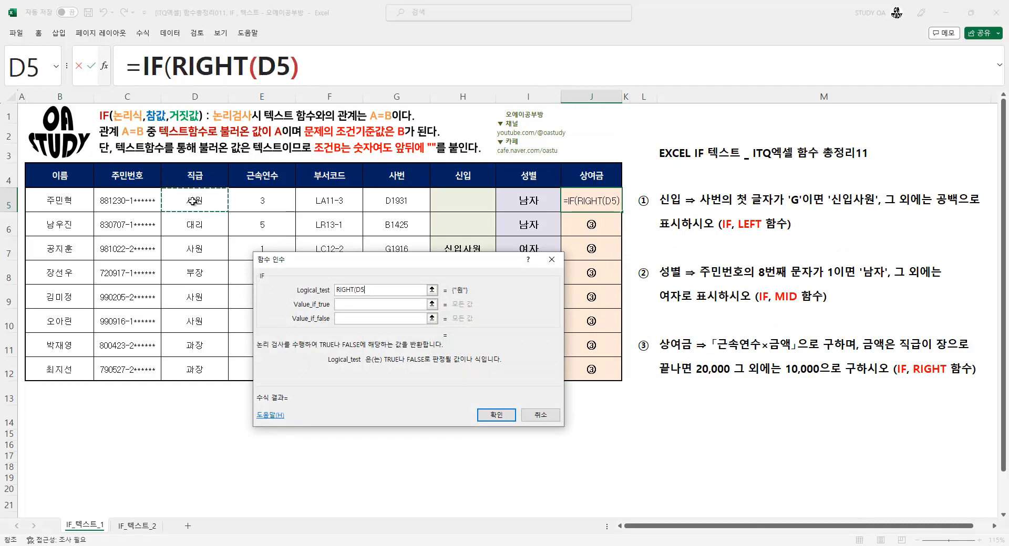
text()="WK)
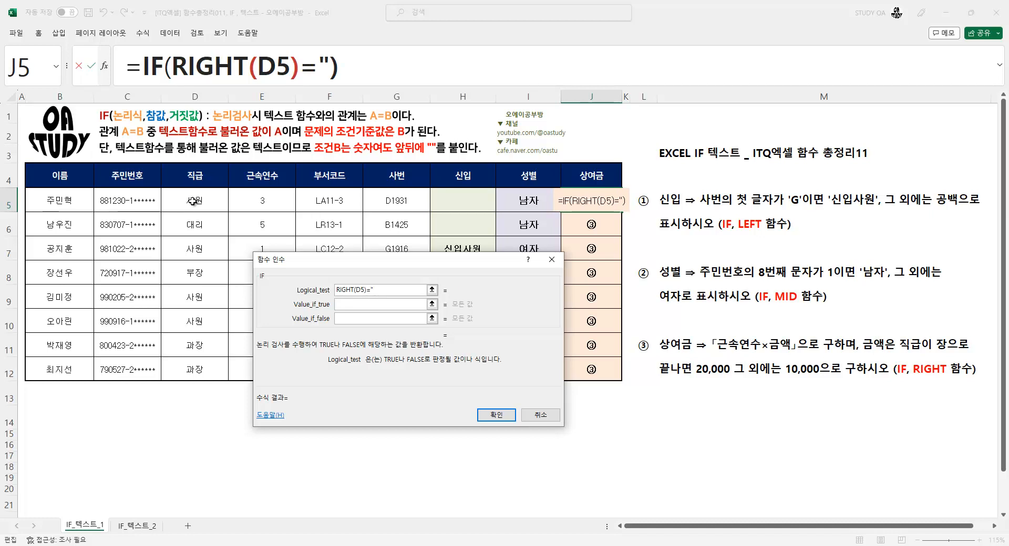
key(BackSpace)
key(BackSpace)
text(장")
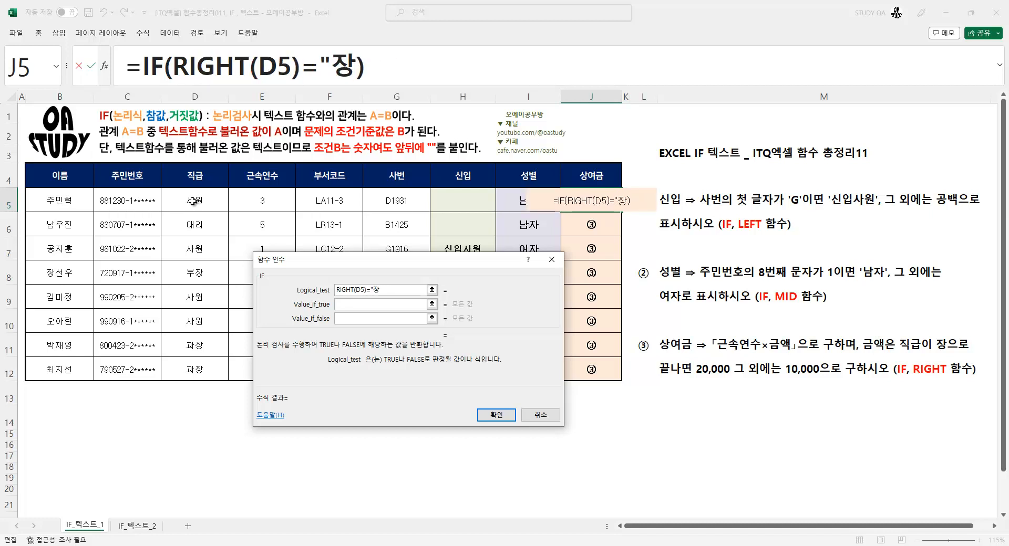
- Complete the J5 IF function with 20000 as the true value and 10000 as the false value
key(Tab)
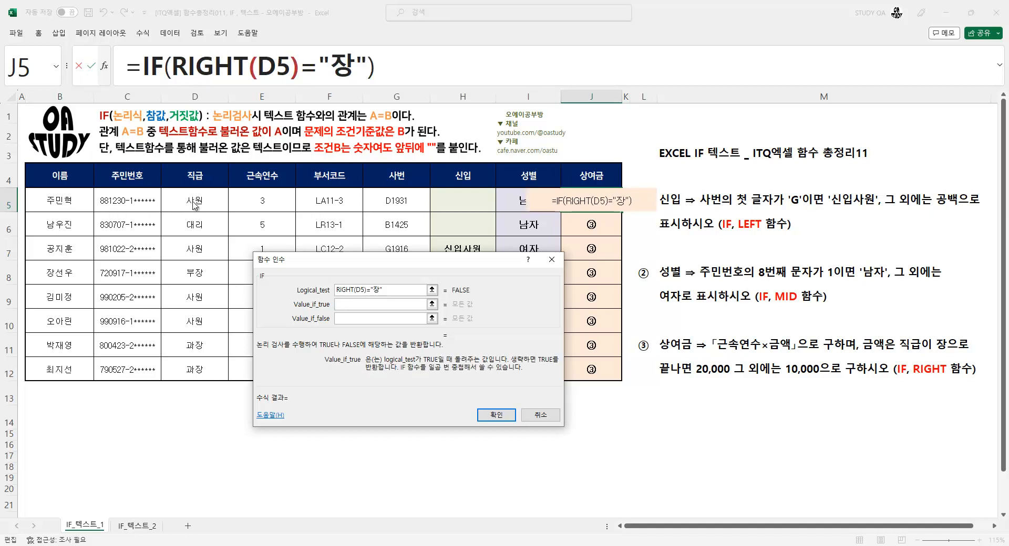
text(20000)
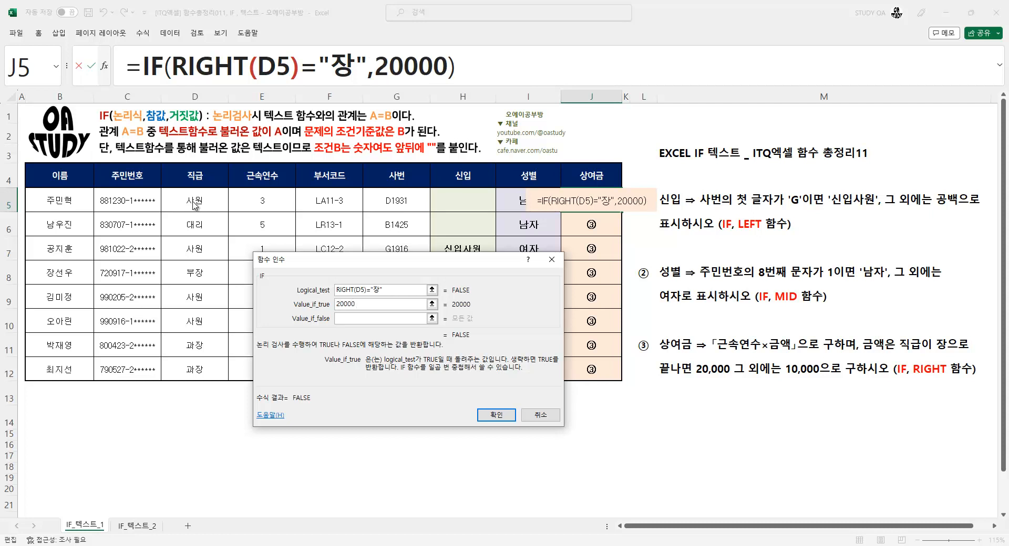
key(Tab)
text(10000)
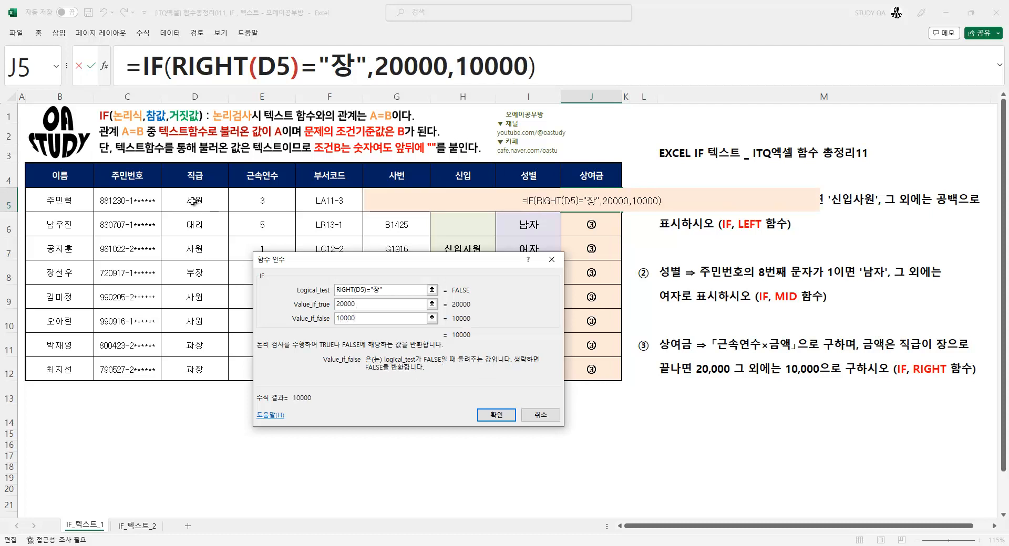
key(Return)
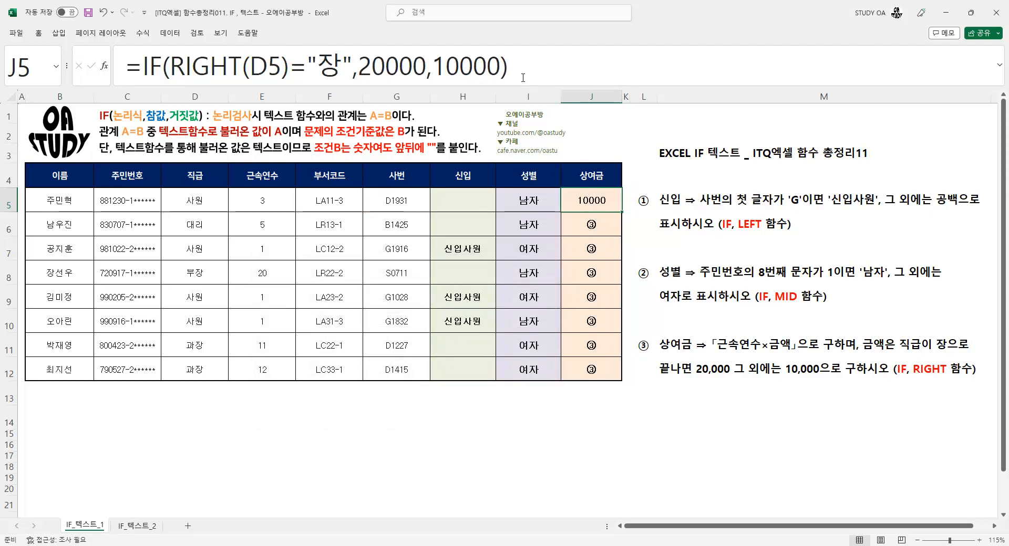
- Multiply the IF formula in J5 by the 근속연수 value in E5
click(526, 69)
text(*)
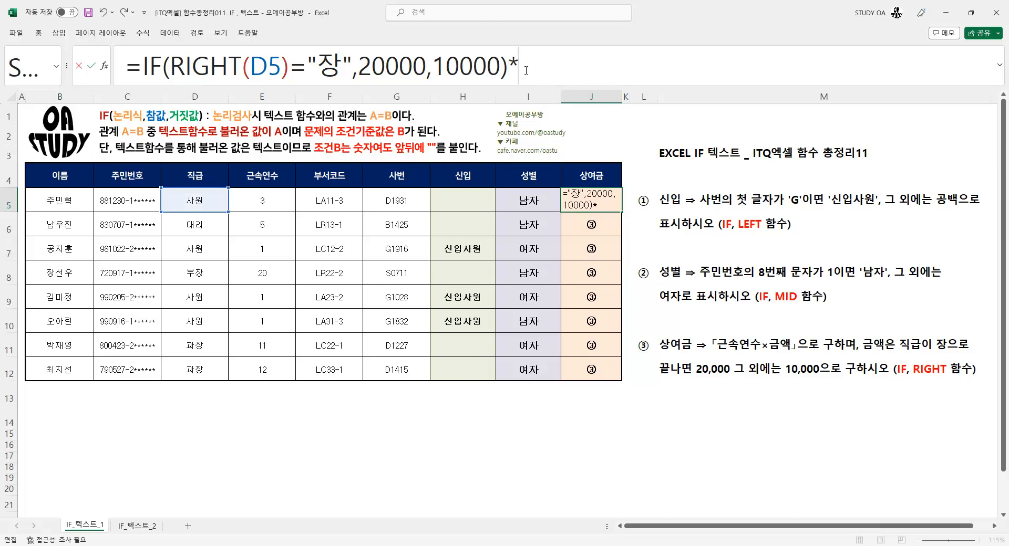
click(252, 204)
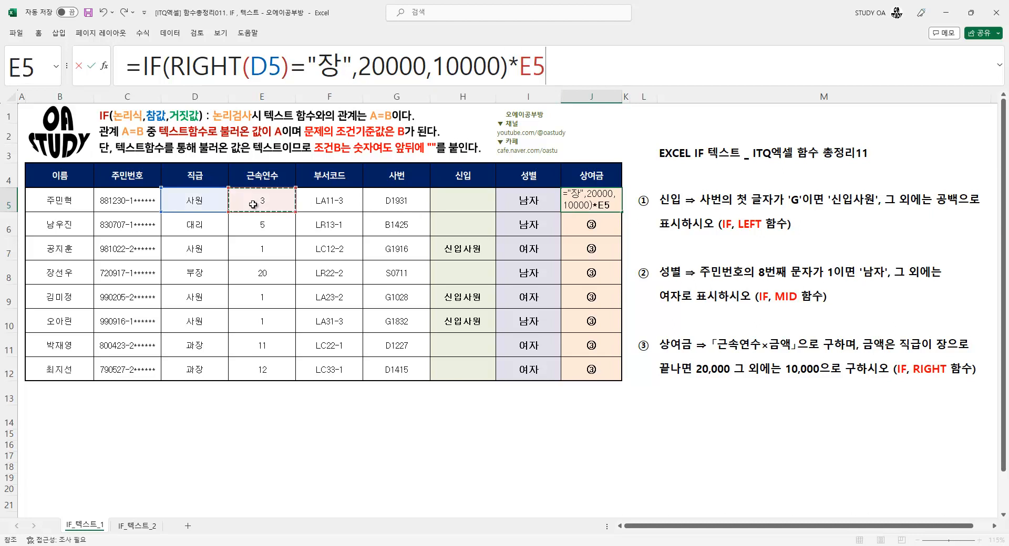
key(Return)
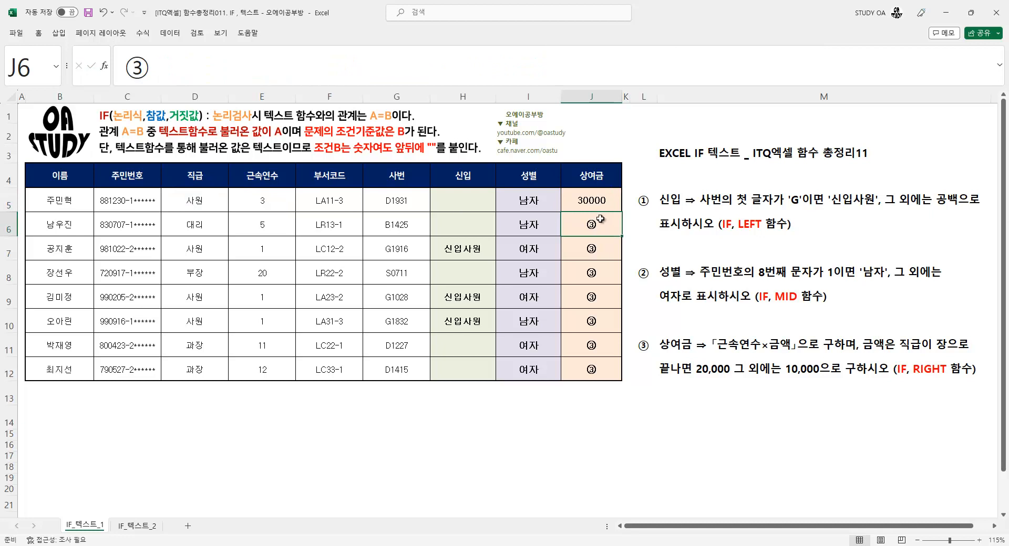
- Fill the J5 formula down the 상여금 column through J12 and check the copied formula in J8
click(606, 203)
double_click(622, 212)
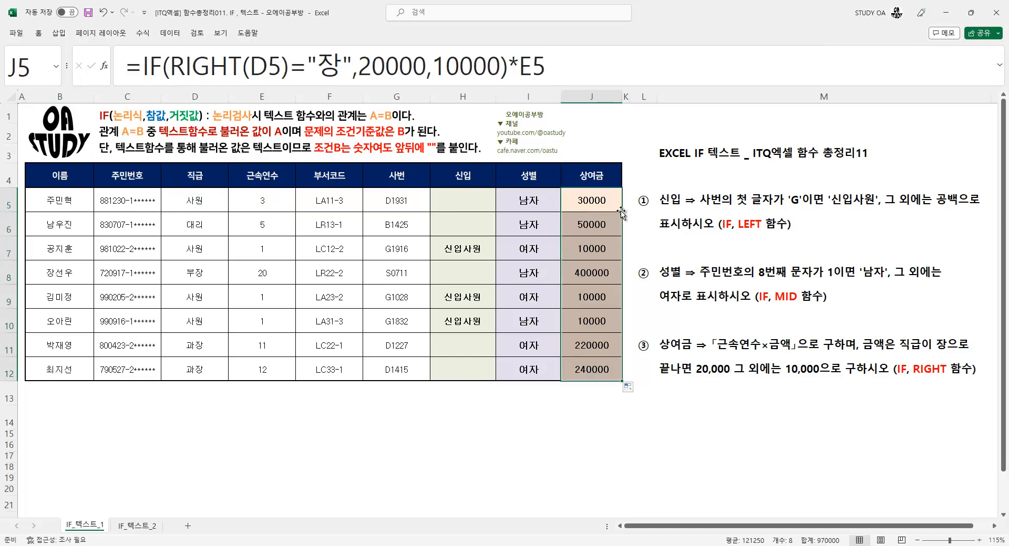
click(568, 278)
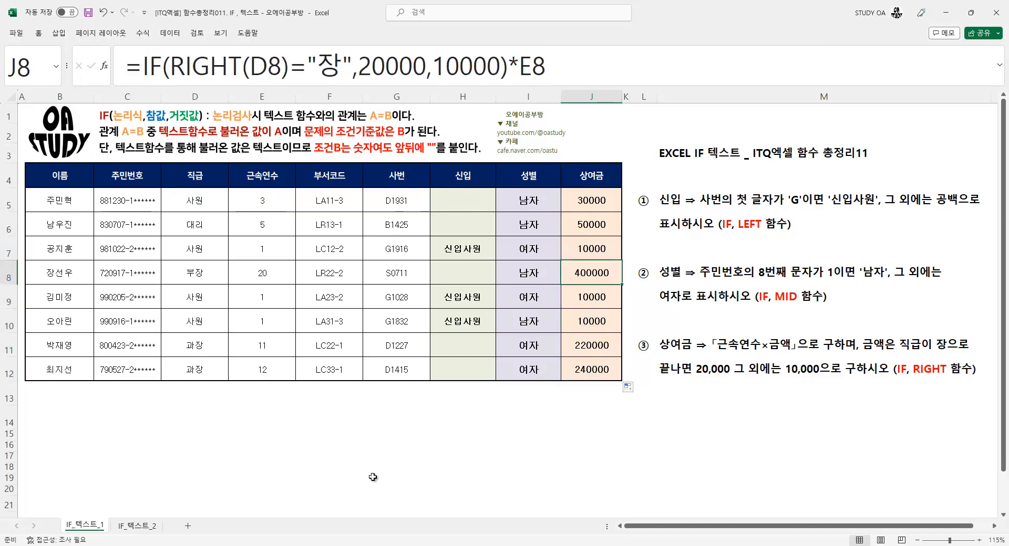
- Switch to the IF_텍스트_2 sheet, select H5 and examine the 직급 task's first-letter condition on 사원코드
click(141, 526)
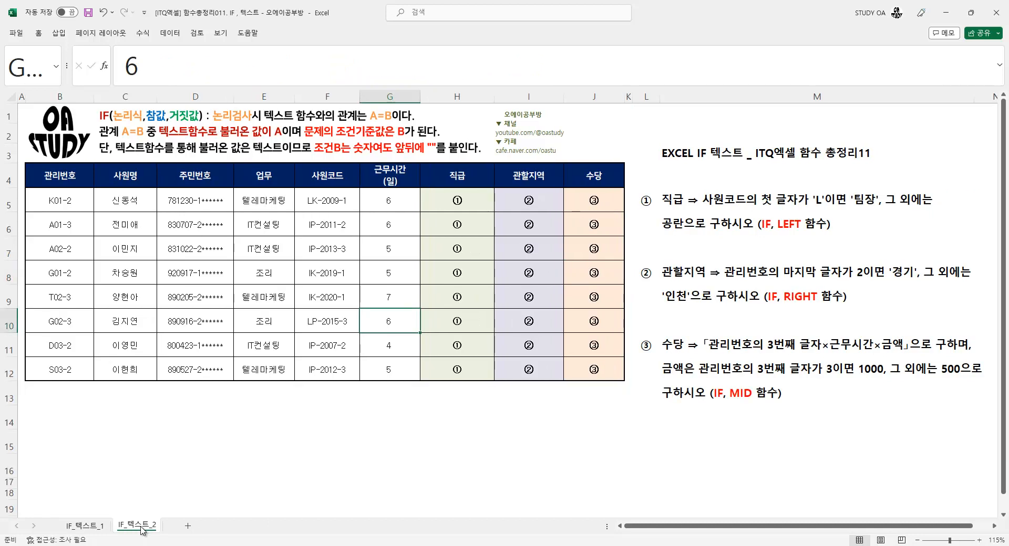
click(447, 205)
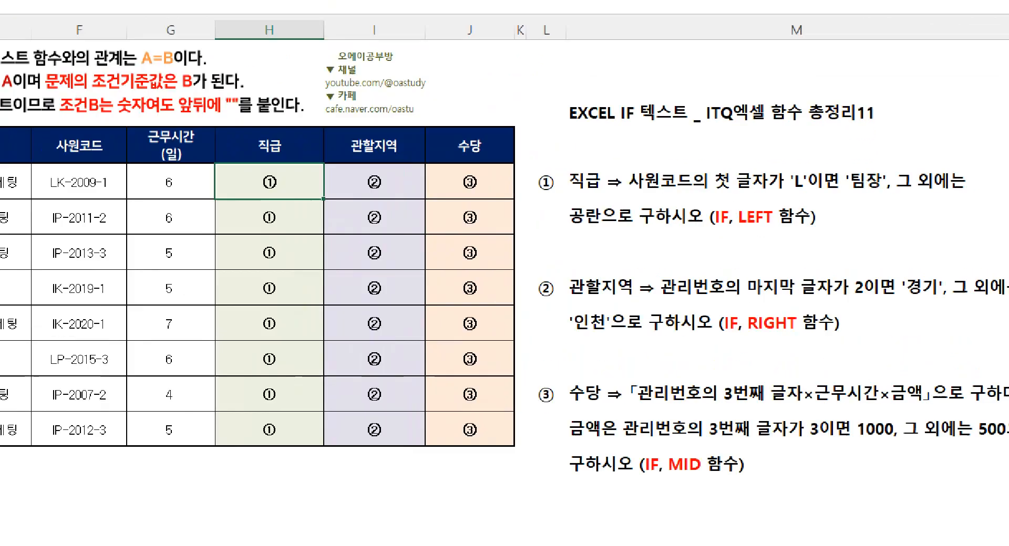
mouse_move(500, 131)
mouse_down()
mouse_move(901, 189)
mouse_move(837, 185)
mouse_up()
drag(438, 230, 534, 230)
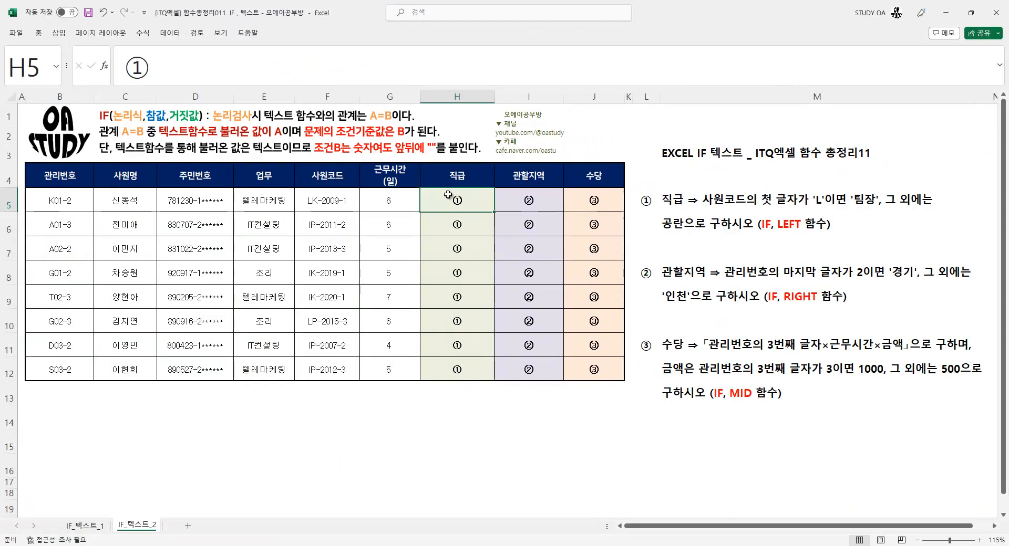
- Start an IF formula in H5 with its function arguments and enter the logical test LEFT(F5)="L"
text(=IF)
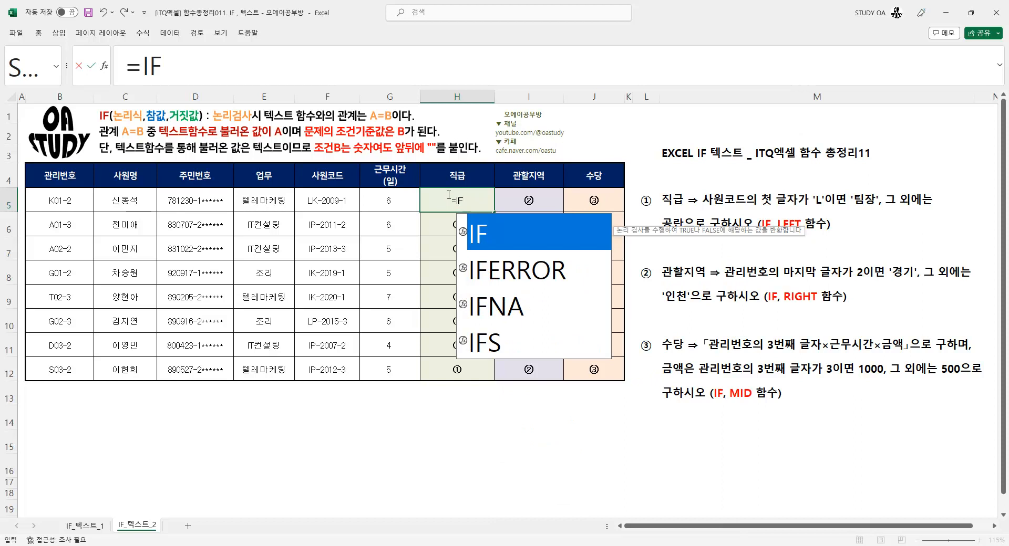
text(()
key(ctrl+a)
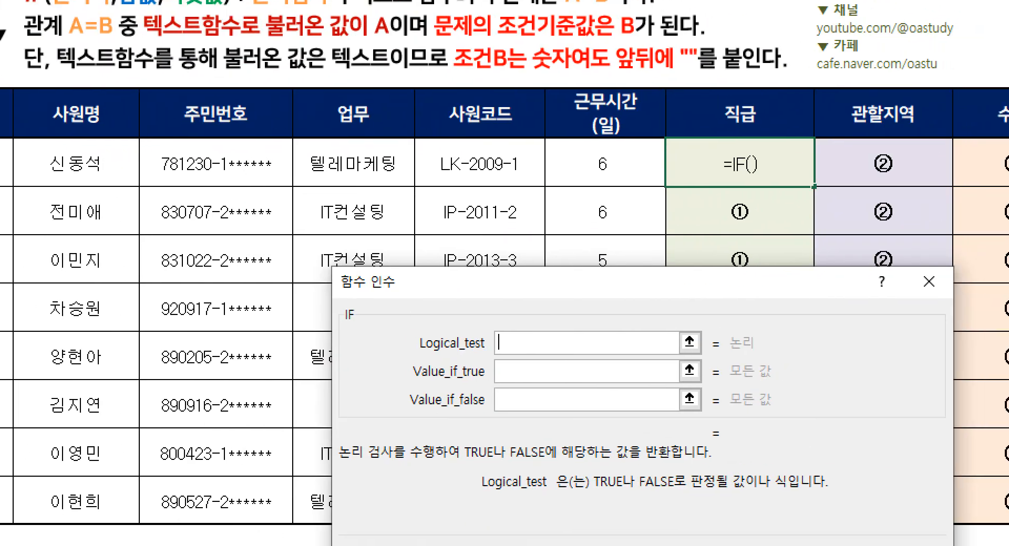
click(366, 258)
drag(607, 165, 634, 353)
drag(451, 338, 446, 467)
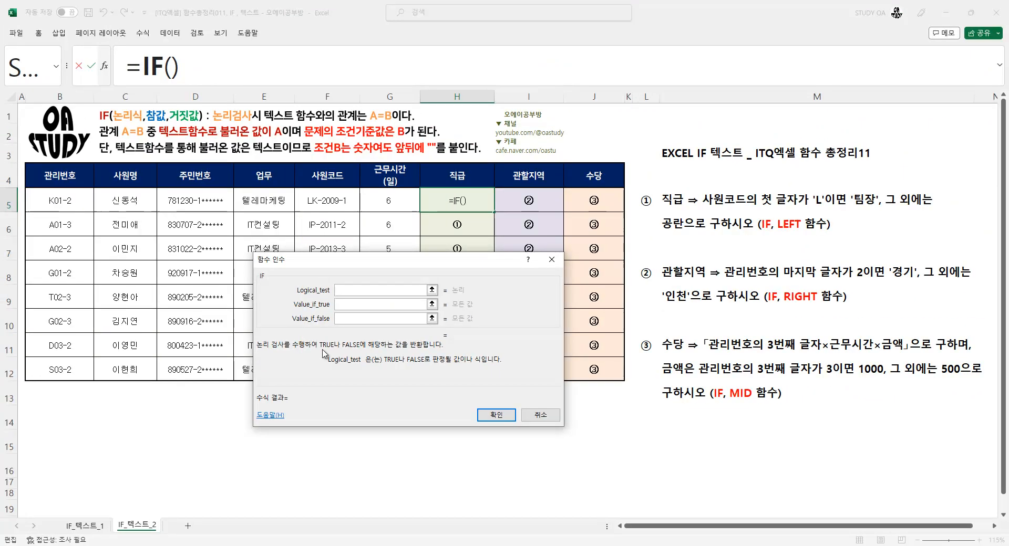
text(LEFT()
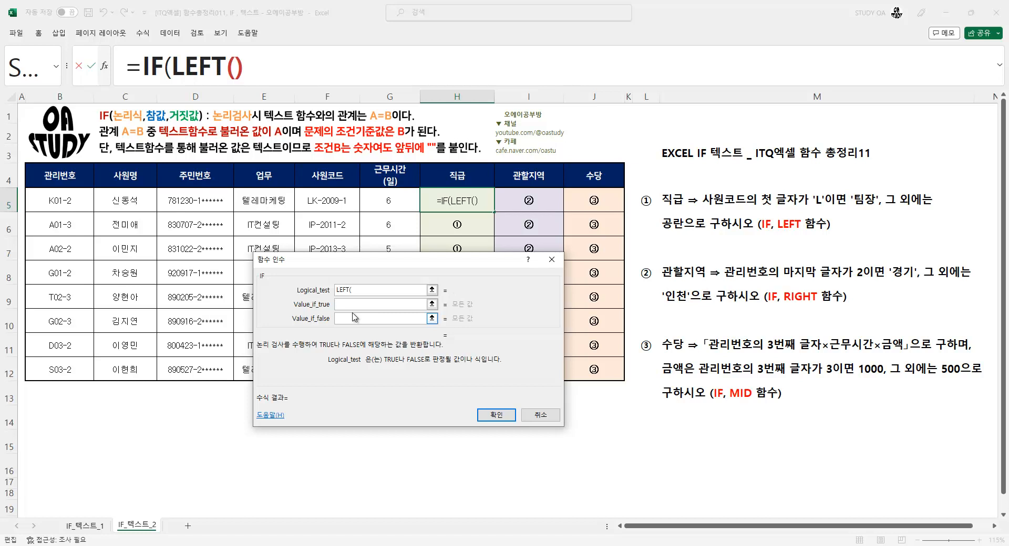
click(318, 194)
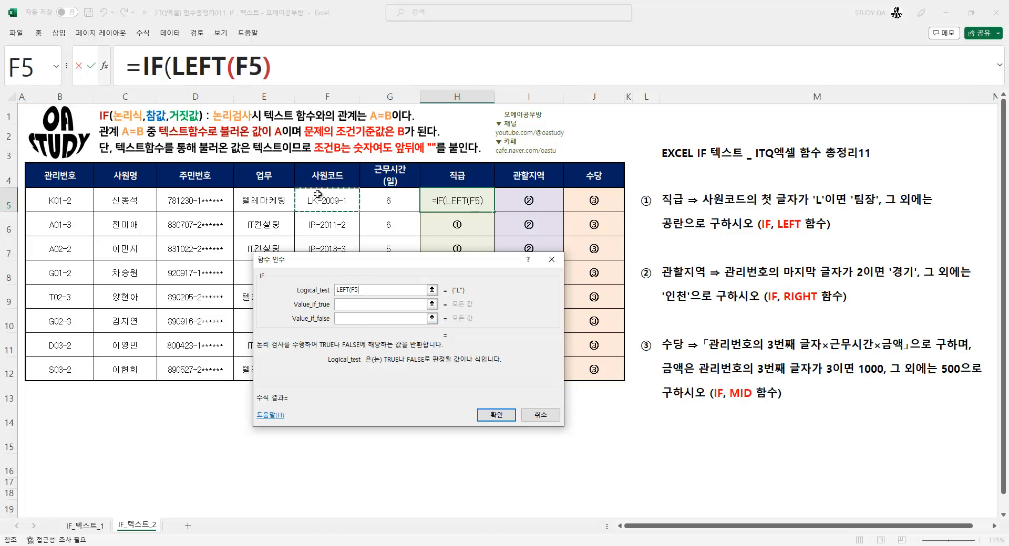
text()=)
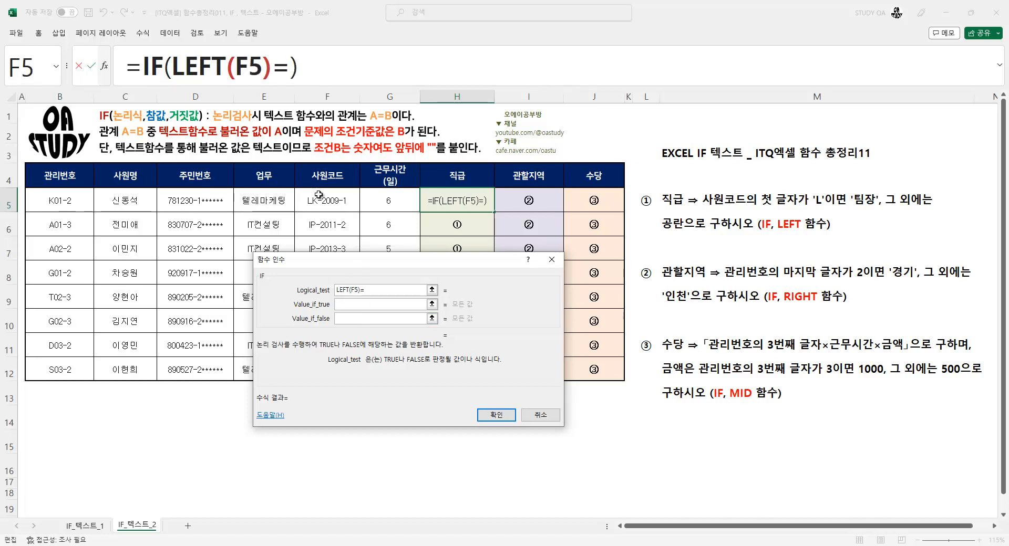
text("L")
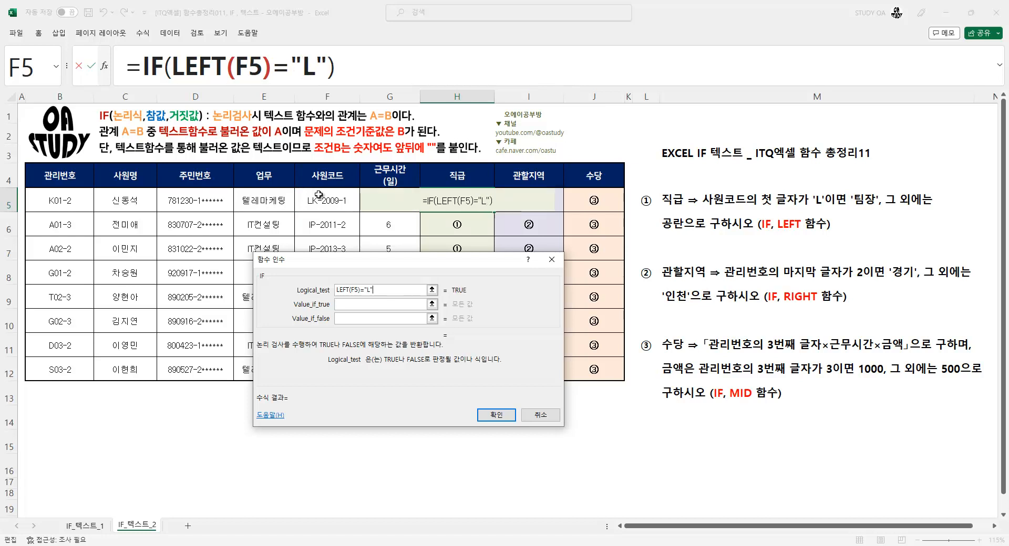
- Complete the H5 IF function with "팀장" for true and "" for false, and fill it down the 직급 column
key(Tab)
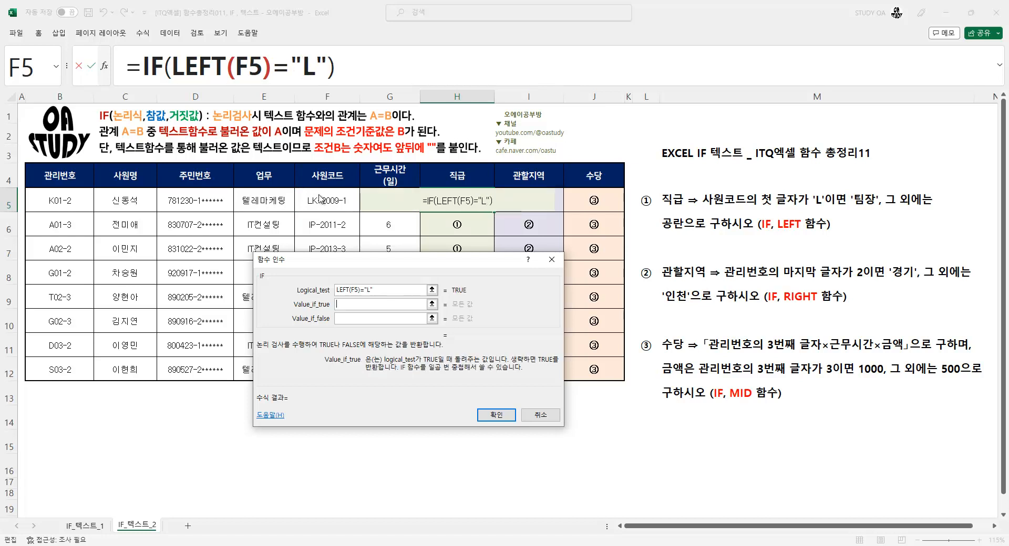
text(팀장)
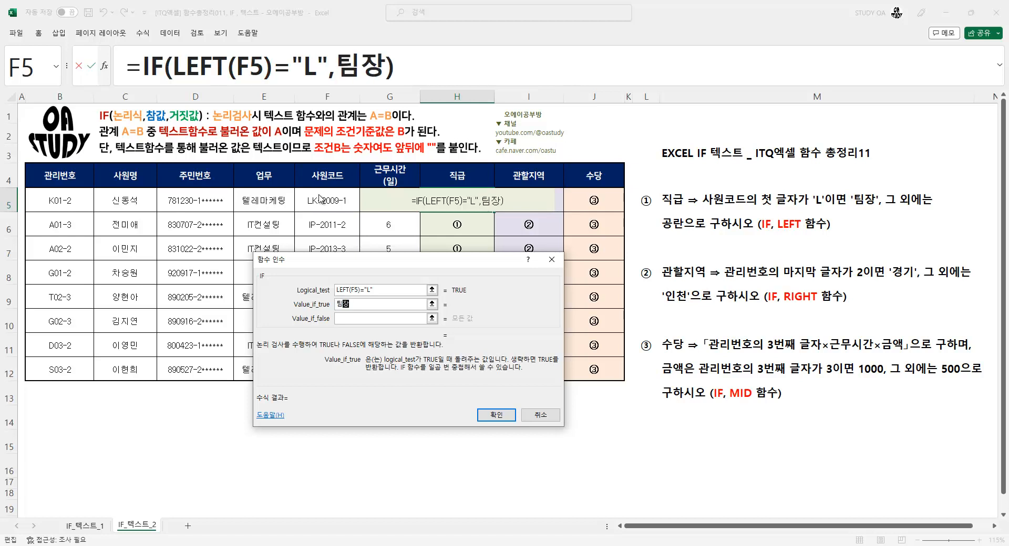
key(Tab)
text("")
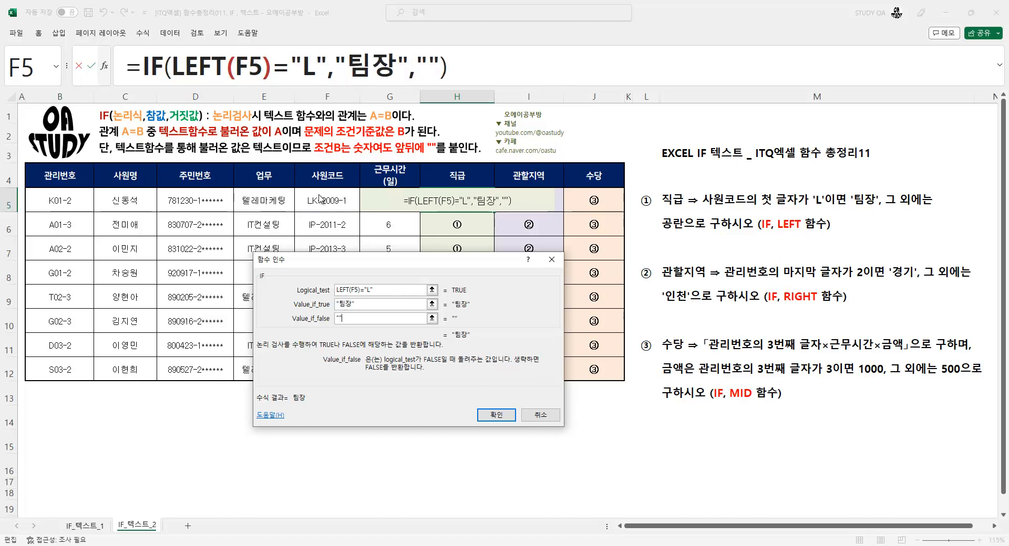
key(Return)
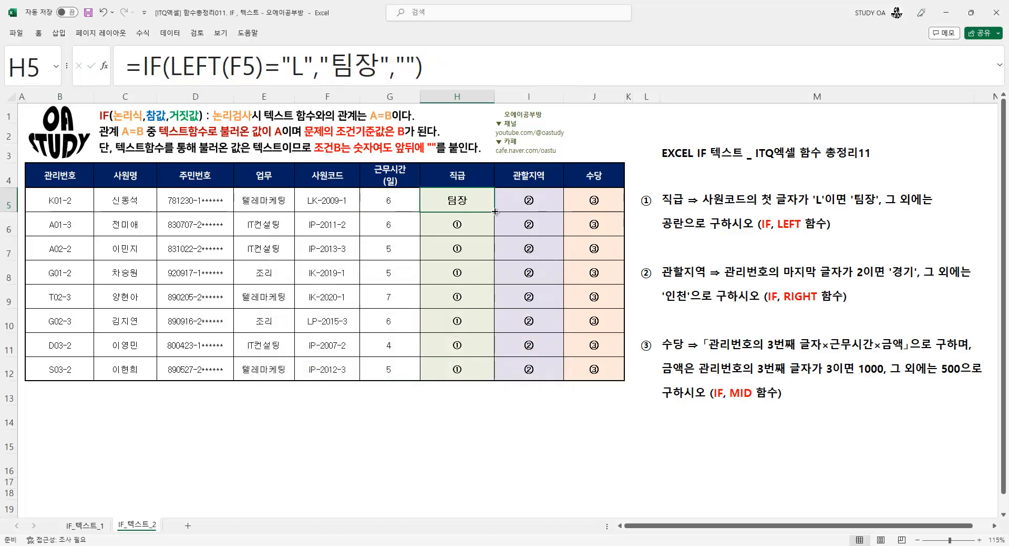
double_click(494, 212)
- Start an IF formula in I5 with its function arguments and enter the logical test RIGHT(B5)="2"
click(527, 198)
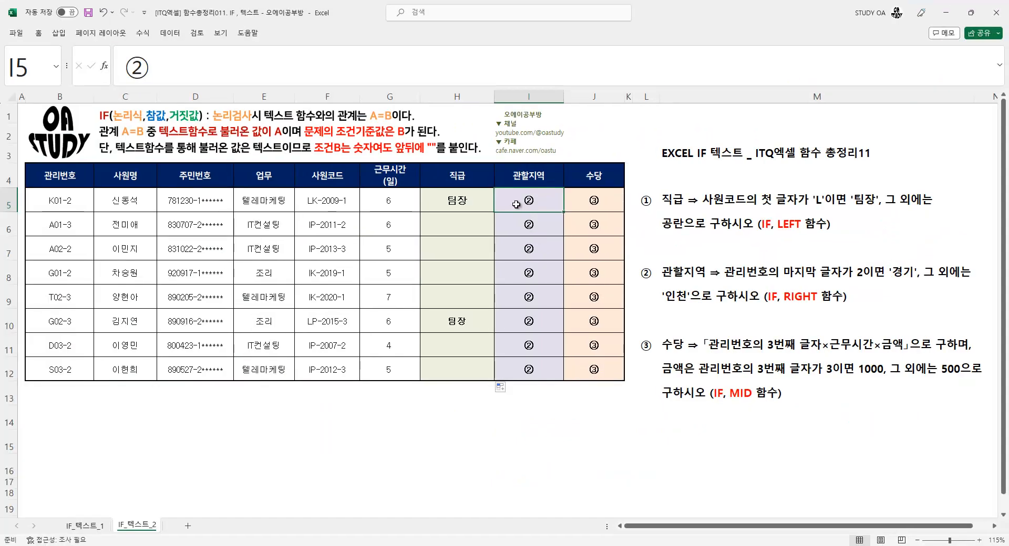
text(=)
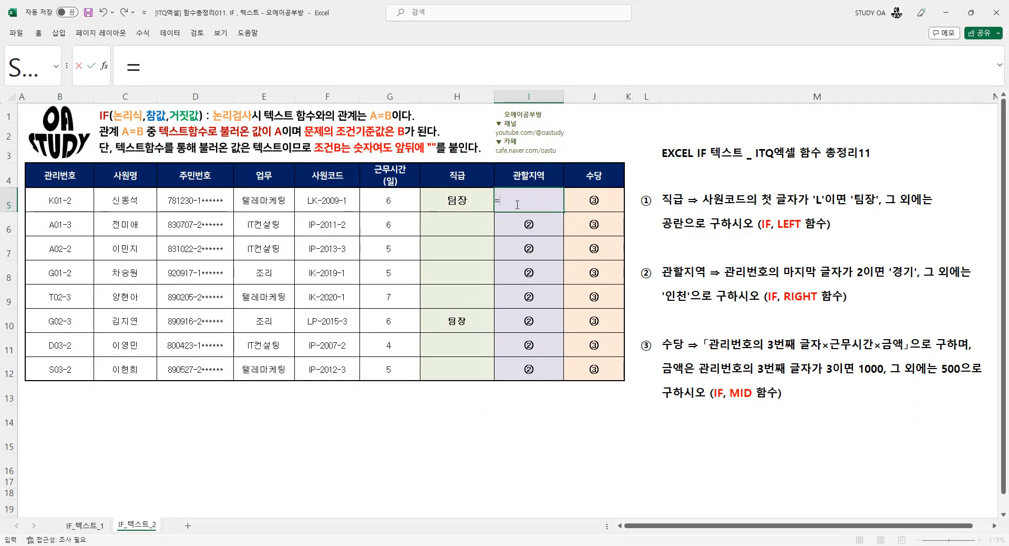
text(IF()
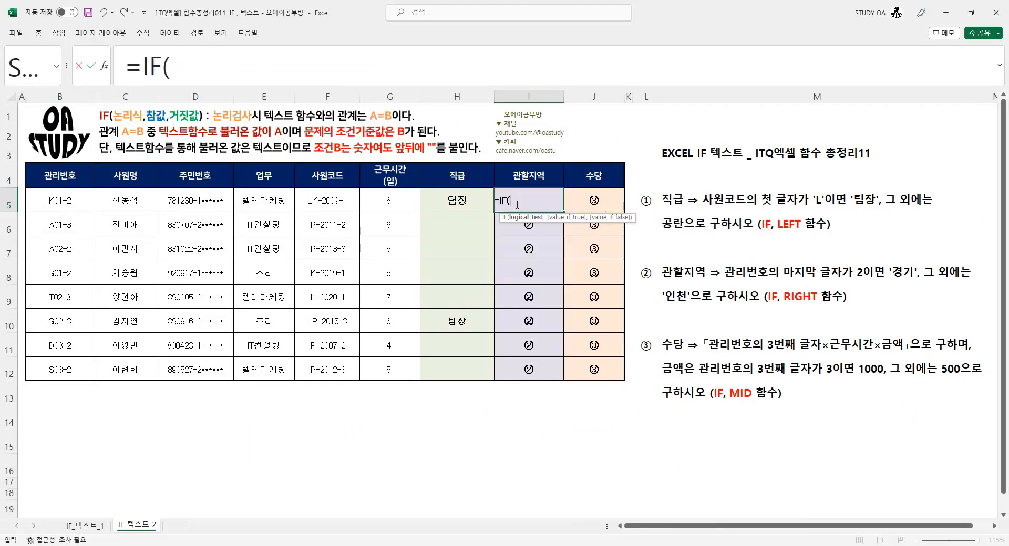
key(ctrl+a)
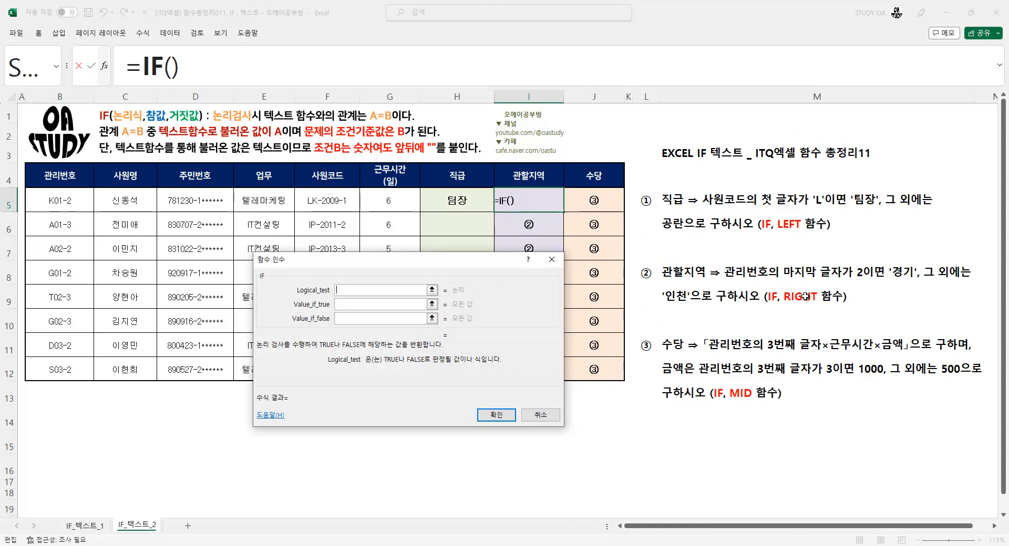
text(RIGHT()
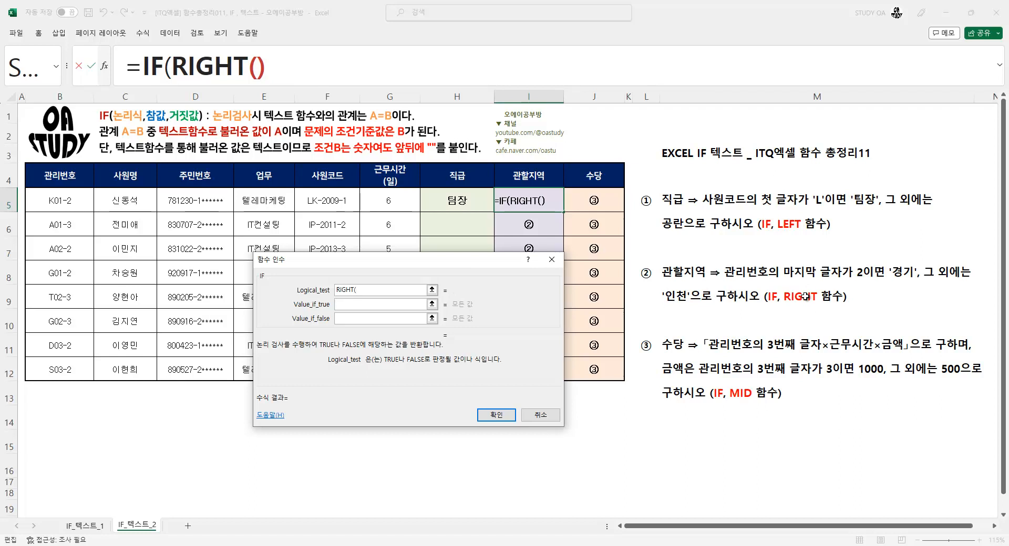
click(64, 199)
text())
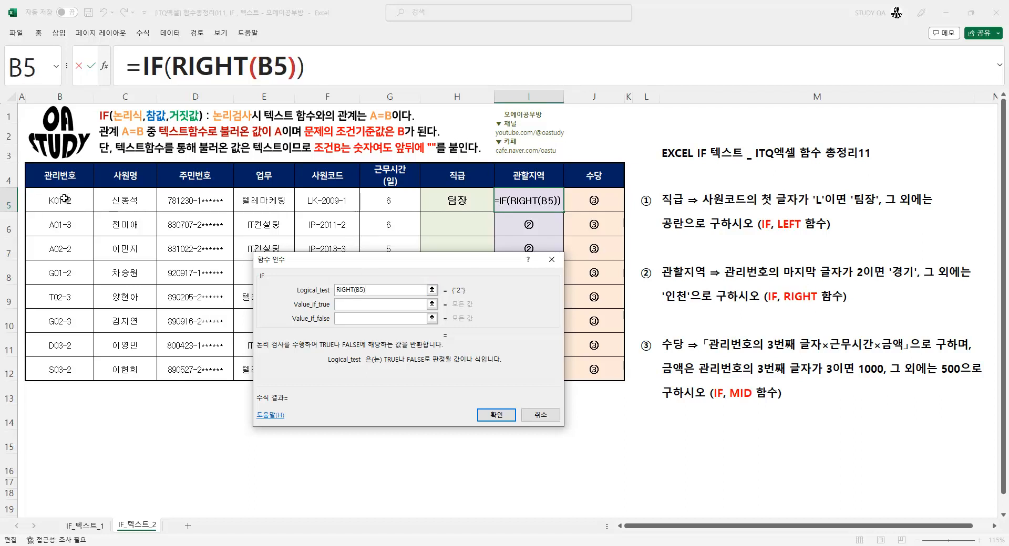
text(=)
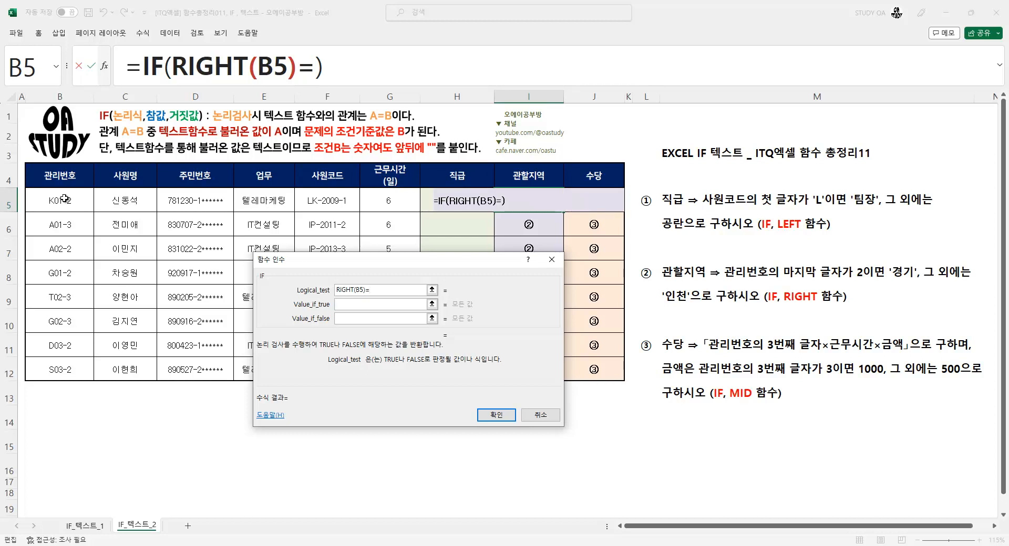
text(2)
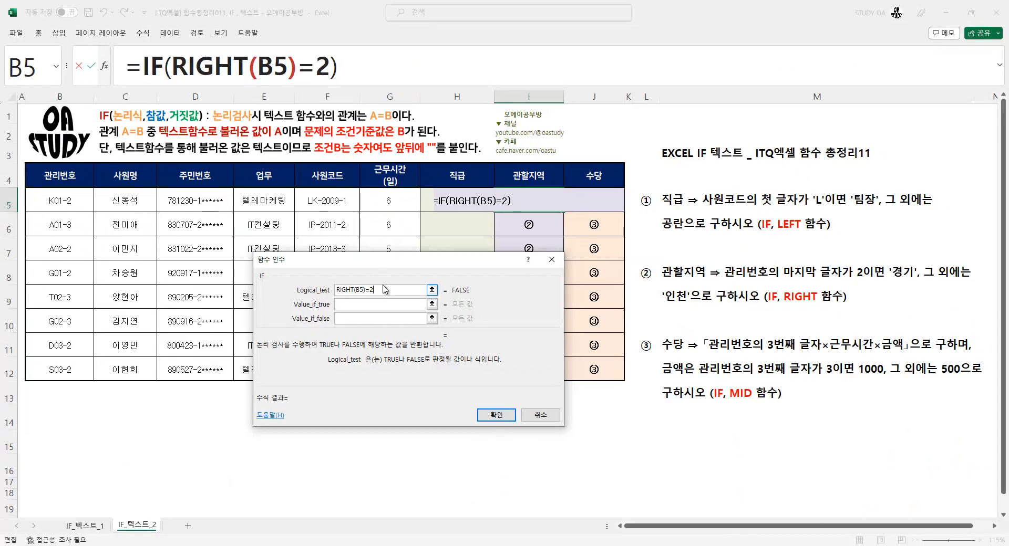
key(BackSpace)
text("2")
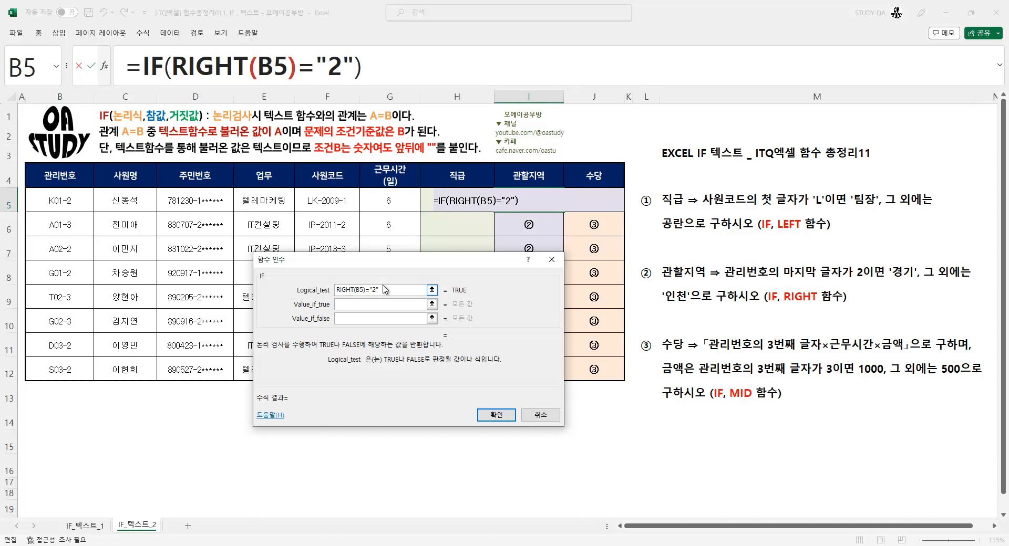
- Complete the I5 IF function with "경기" for true and "인천" for false, and fill it down the 관할지역 column
key(Tab)
text(경기)
key(Tab)
text(인ㅊㅓㄴ)
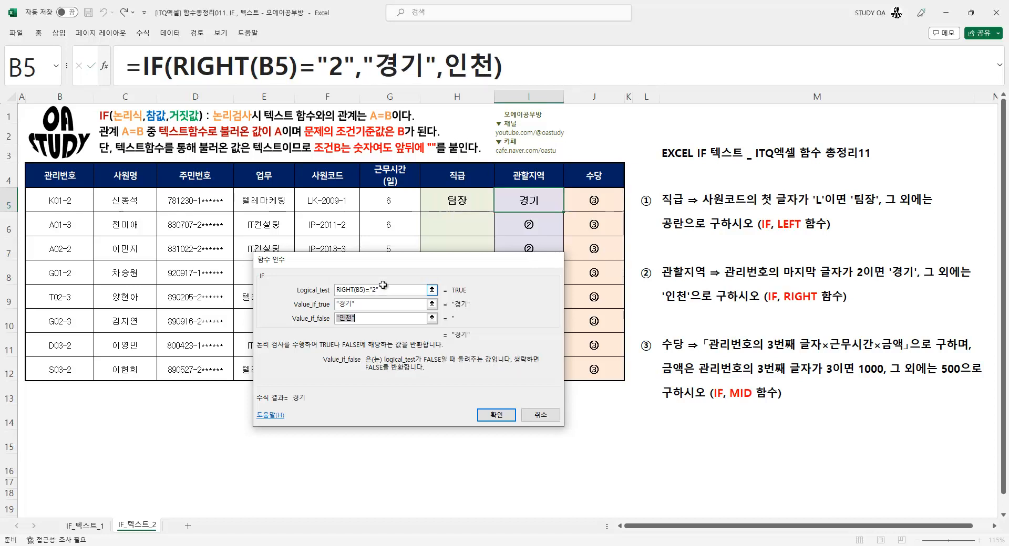
key(Return)
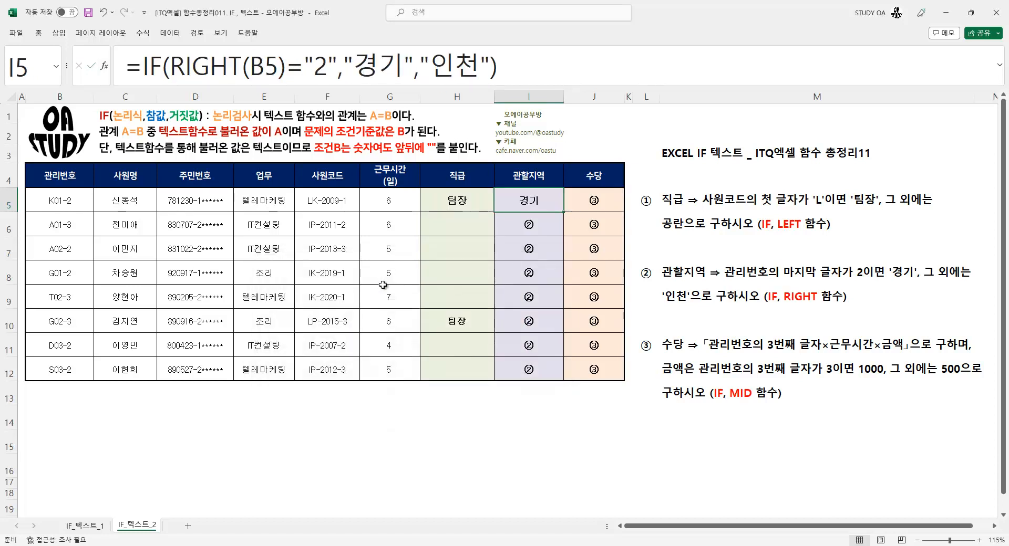
double_click(564, 212)
- Select J5 and examine the third character of the 관리번호 codes for the 수당 task
click(587, 200)
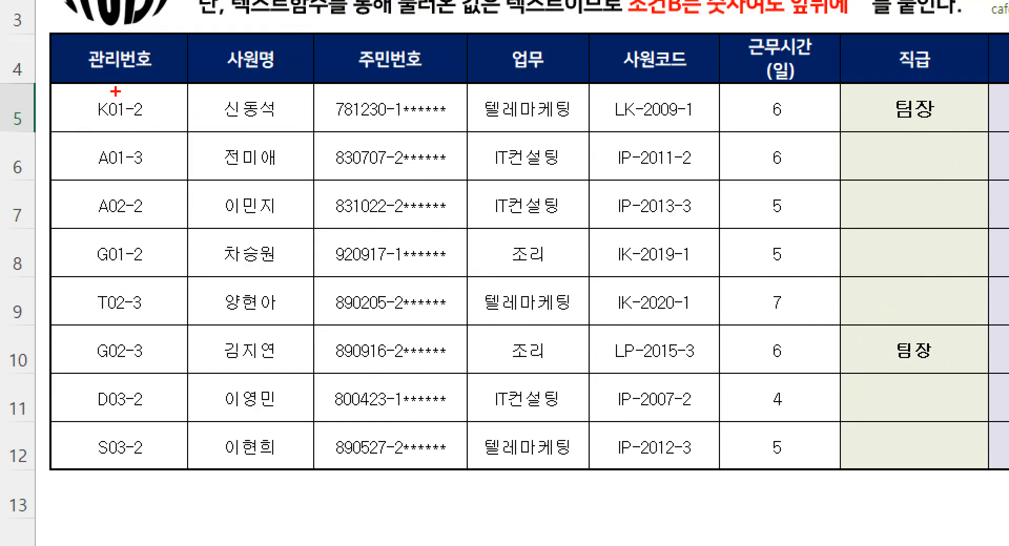
mouse_move(110, 91)
mouse_down()
mouse_move(150, 316)
mouse_move(128, 463)
mouse_up()
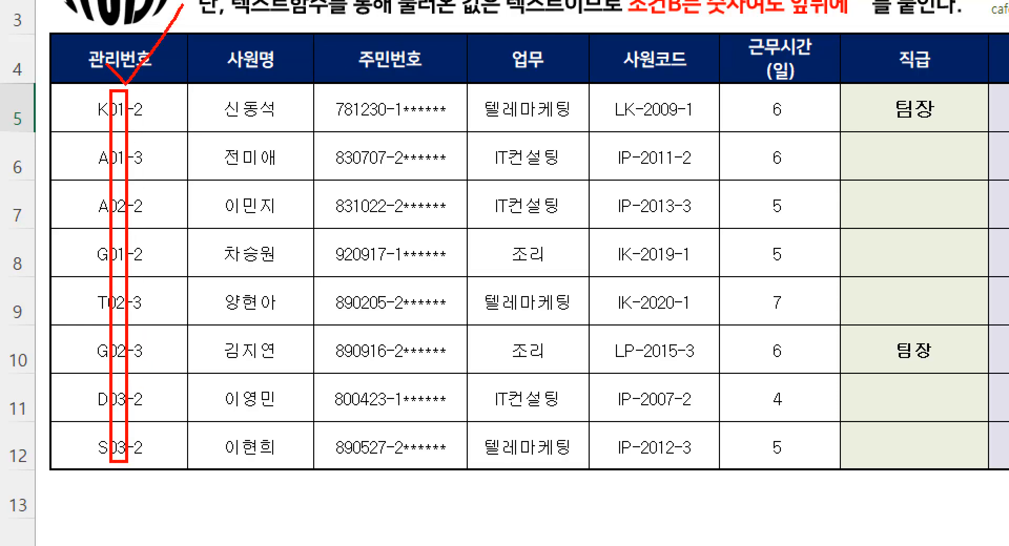